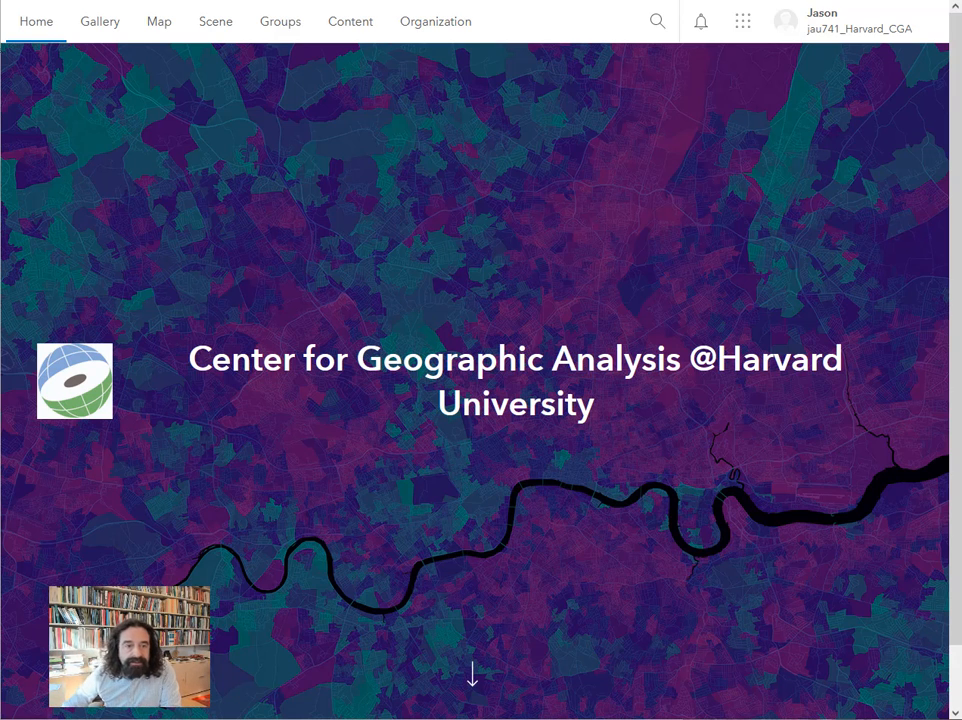
Open a new map and frame the view on Harvard Yard and Harvard Square in Cambridge, near Boston.
{"action": "left_click", "coordinate": [160, 23]}
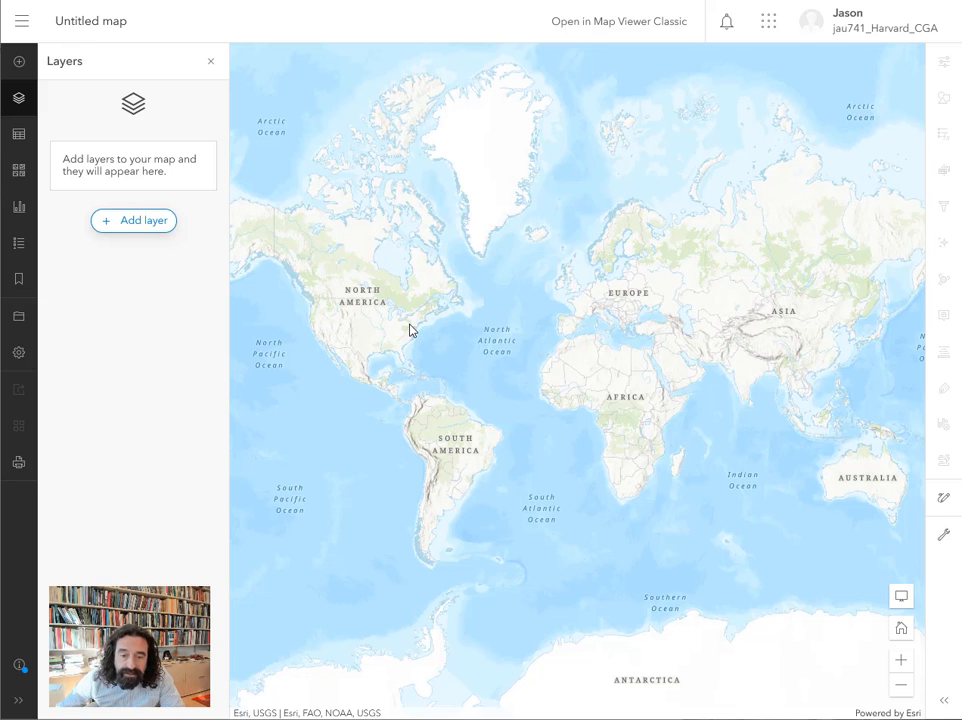
{"action": "scroll", "coordinate": [419, 329], "scroll_direction": "up", "scroll_amount": 2}
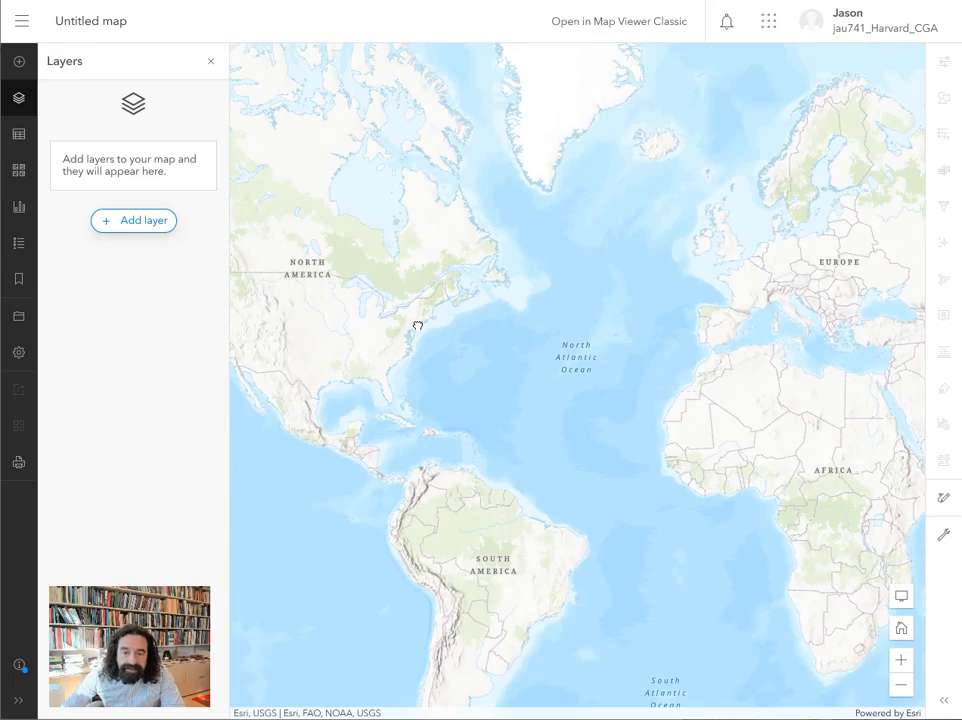
{"action": "scroll", "coordinate": [450, 312], "scroll_direction": "up", "scroll_amount": 4}
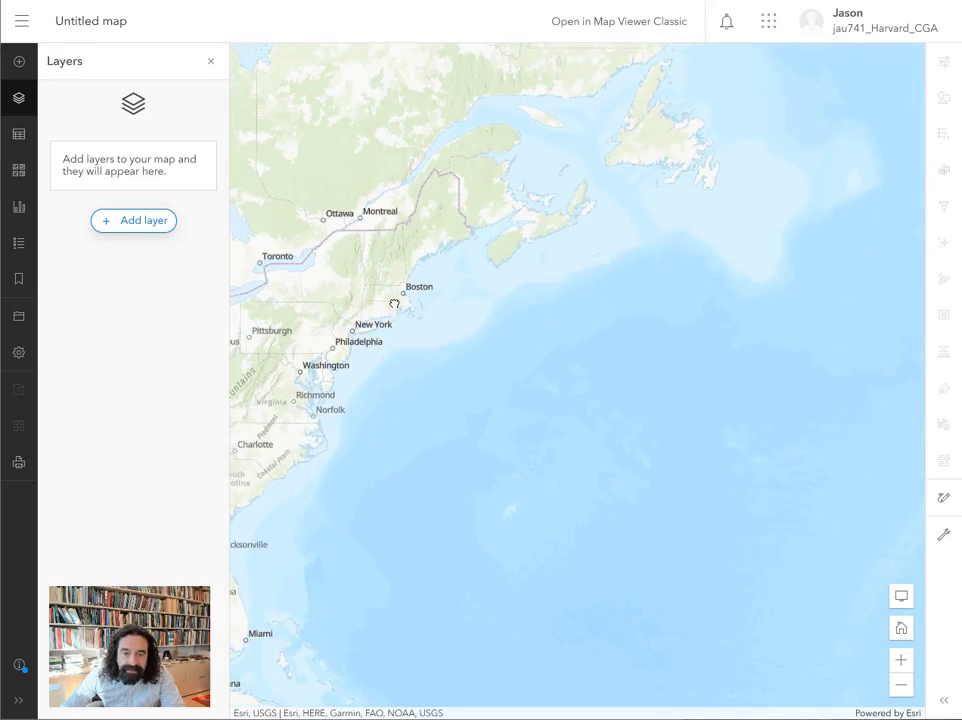
{"action": "scroll", "coordinate": [401, 291], "scroll_direction": "up", "scroll_amount": 5}
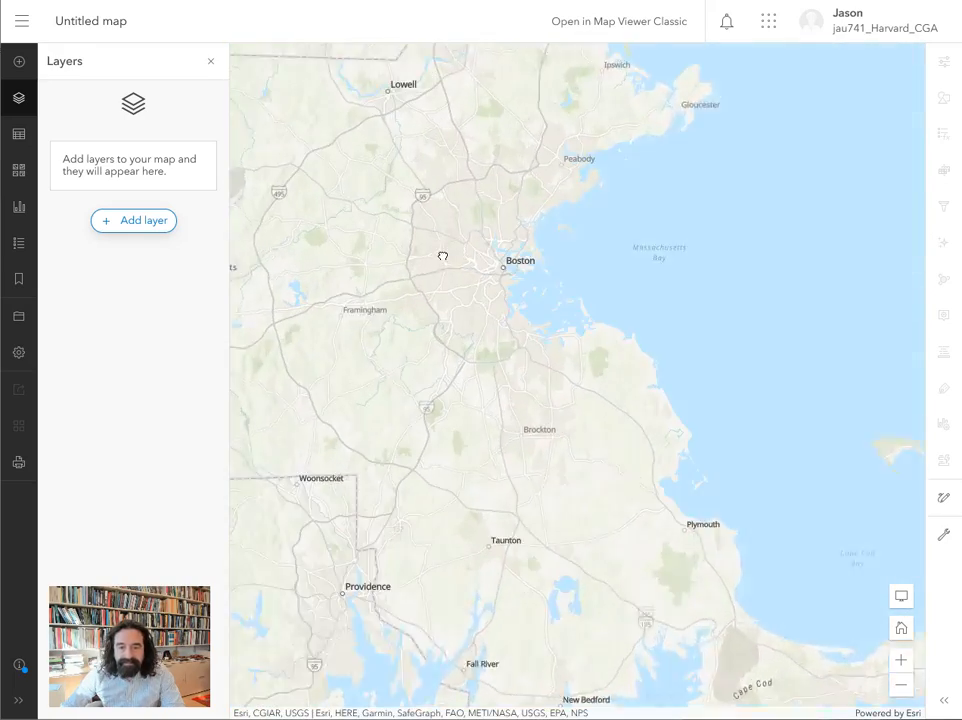
{"action": "scroll", "coordinate": [490, 253], "scroll_direction": "up", "scroll_amount": 5}
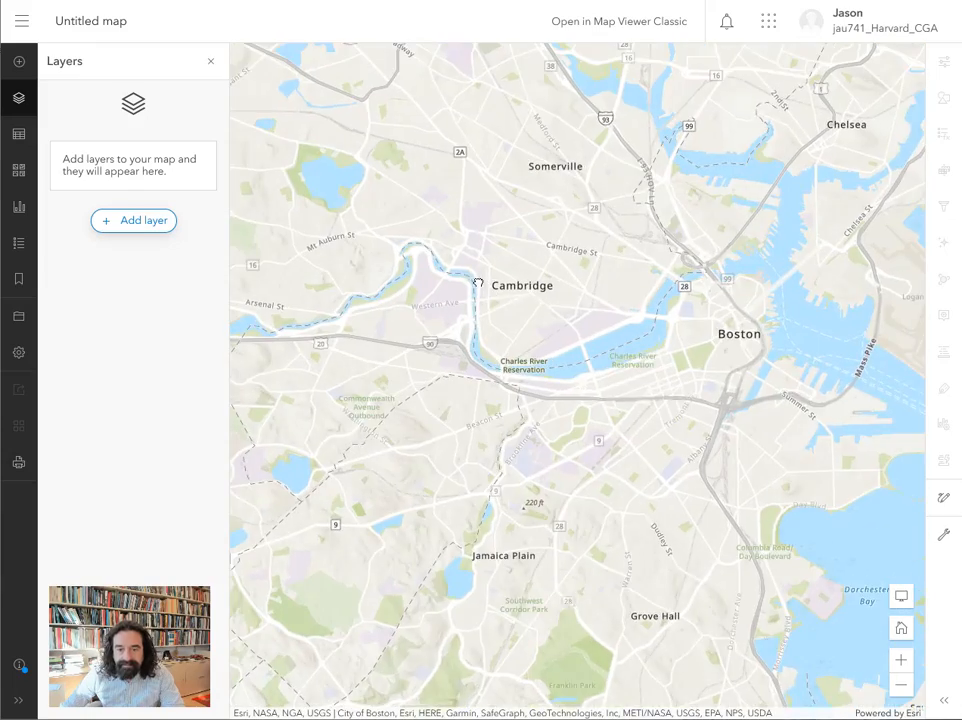
{"action": "scroll", "coordinate": [436, 232], "scroll_direction": "up", "scroll_amount": 5}
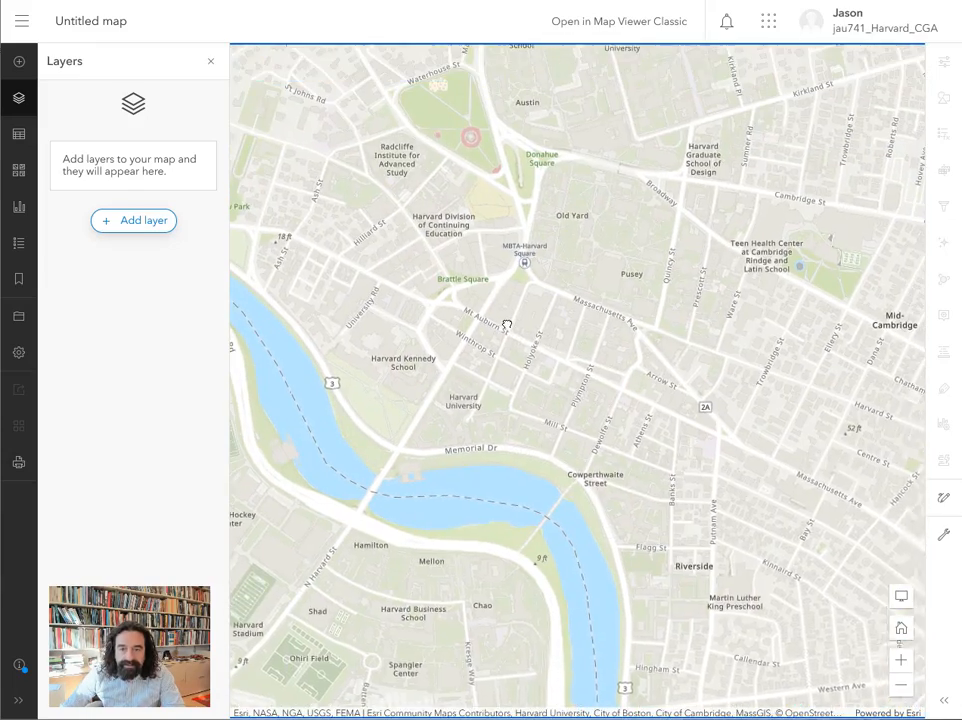
{"action": "left_click_drag", "start_coordinate": [507, 325], "coordinate": [507, 350]}
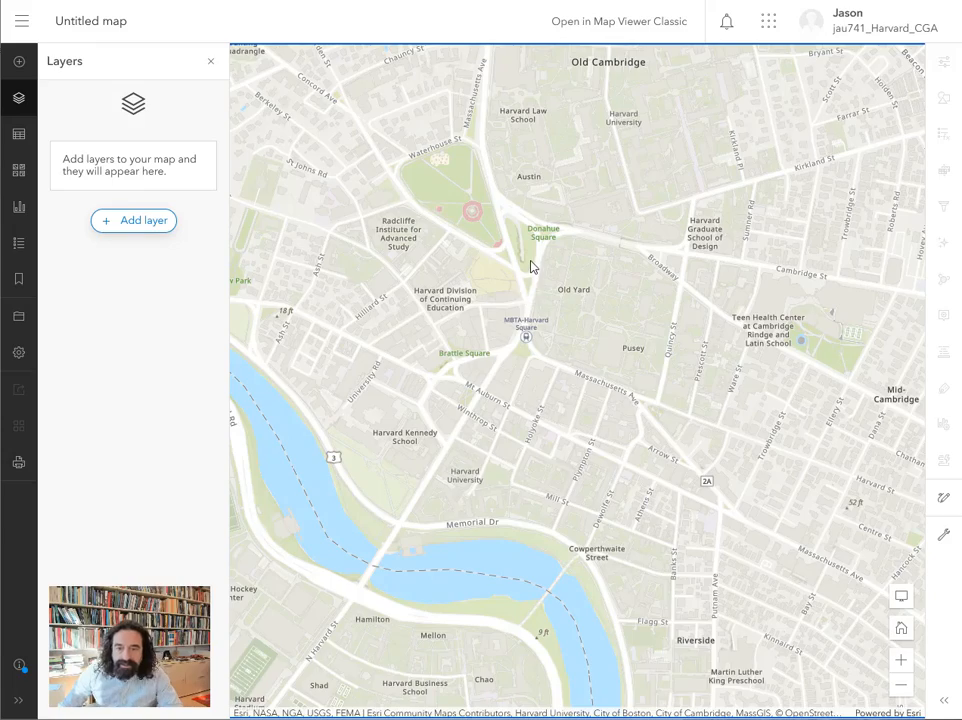
{"action": "left_click_drag", "start_coordinate": [530, 264], "coordinate": [585, 223]}
{"action": "scroll", "coordinate": [552, 279], "scroll_direction": "up", "scroll_amount": 2}
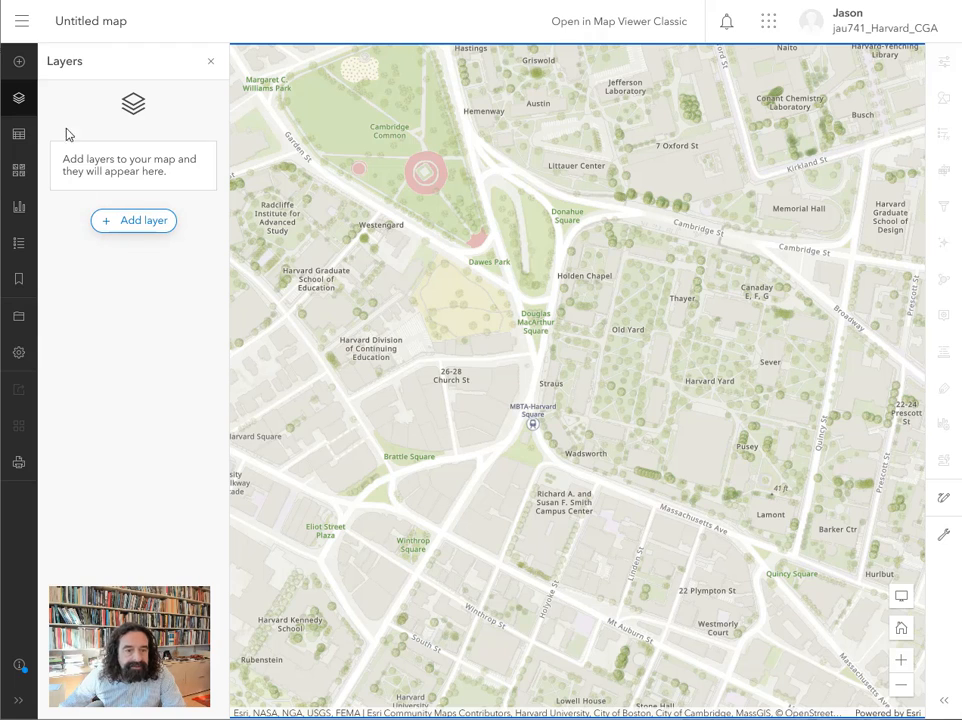
Try the Imagery, Streets, Light Gray Canvas, Newspaper Map and Modern Antique Map basemaps, then return to Topographic.
{"action": "left_click", "coordinate": [19, 172]}
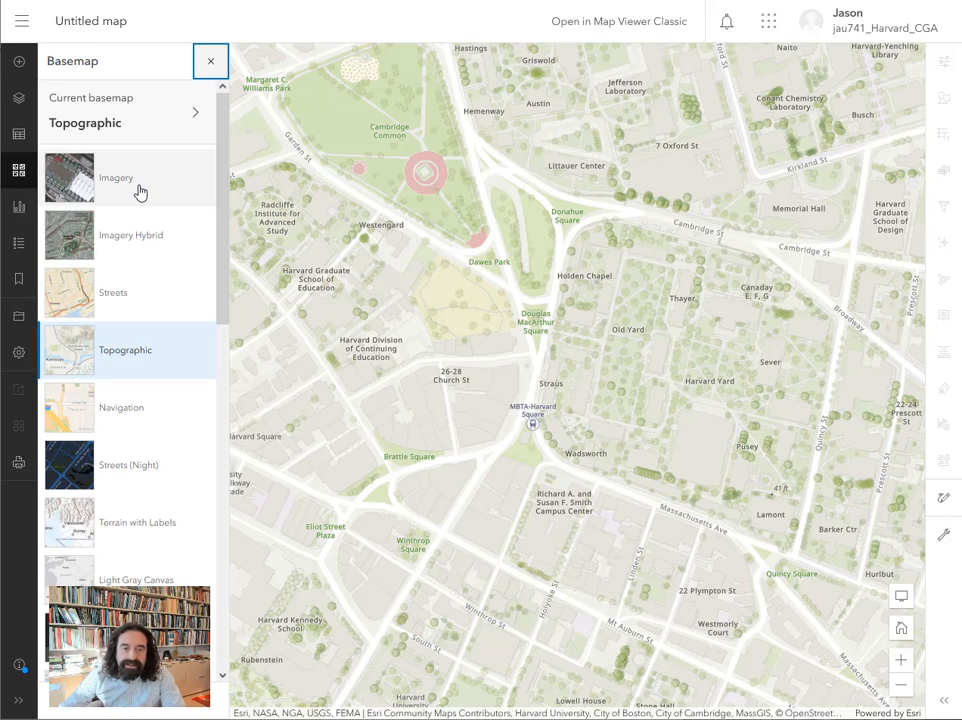
{"action": "left_click", "coordinate": [128, 187]}
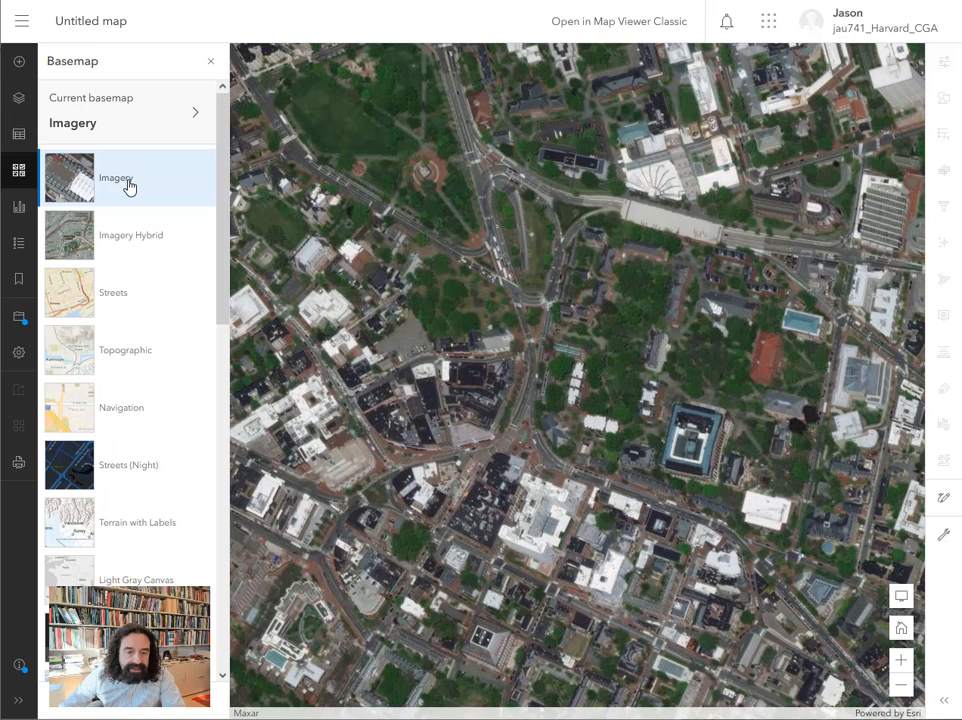
{"action": "left_click", "coordinate": [112, 300]}
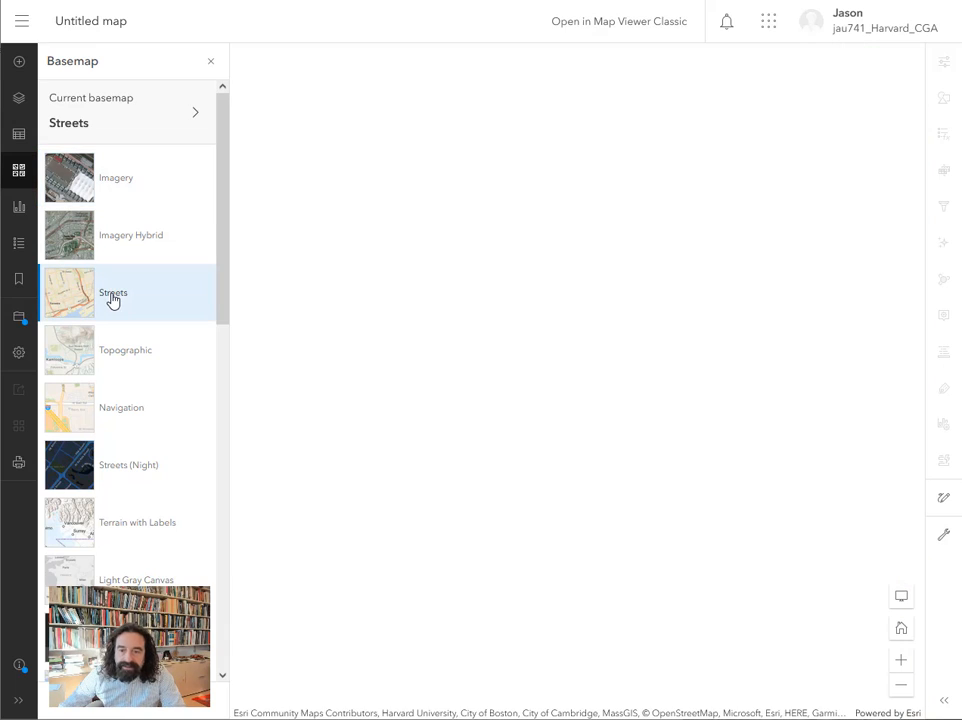
{"action": "scroll", "coordinate": [126, 350], "scroll_direction": "down", "scroll_amount": 3}
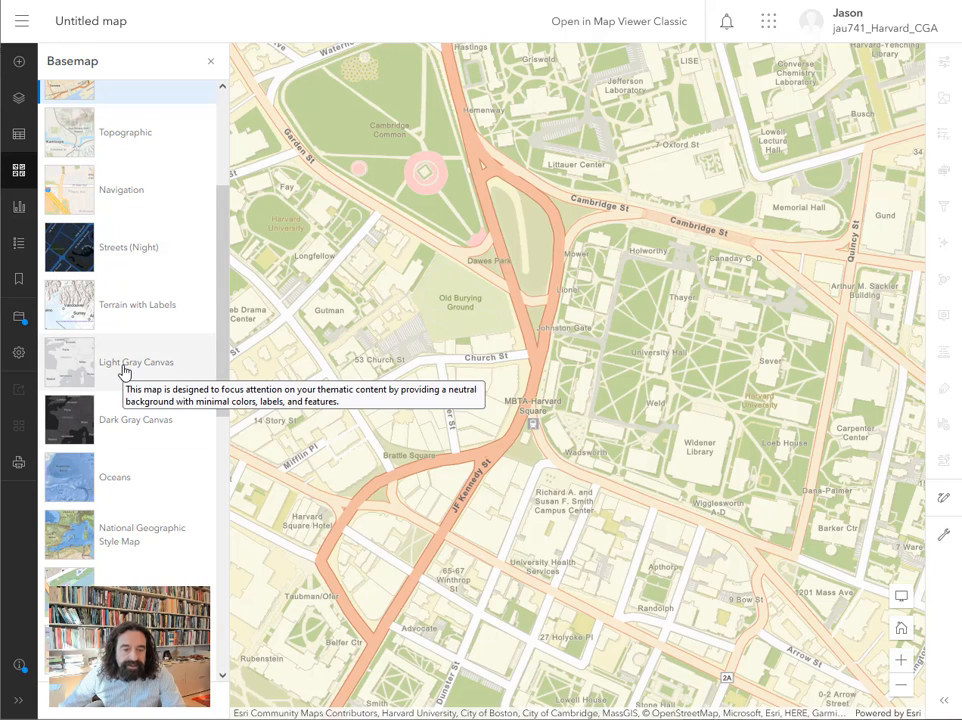
{"action": "left_click", "coordinate": [123, 370]}
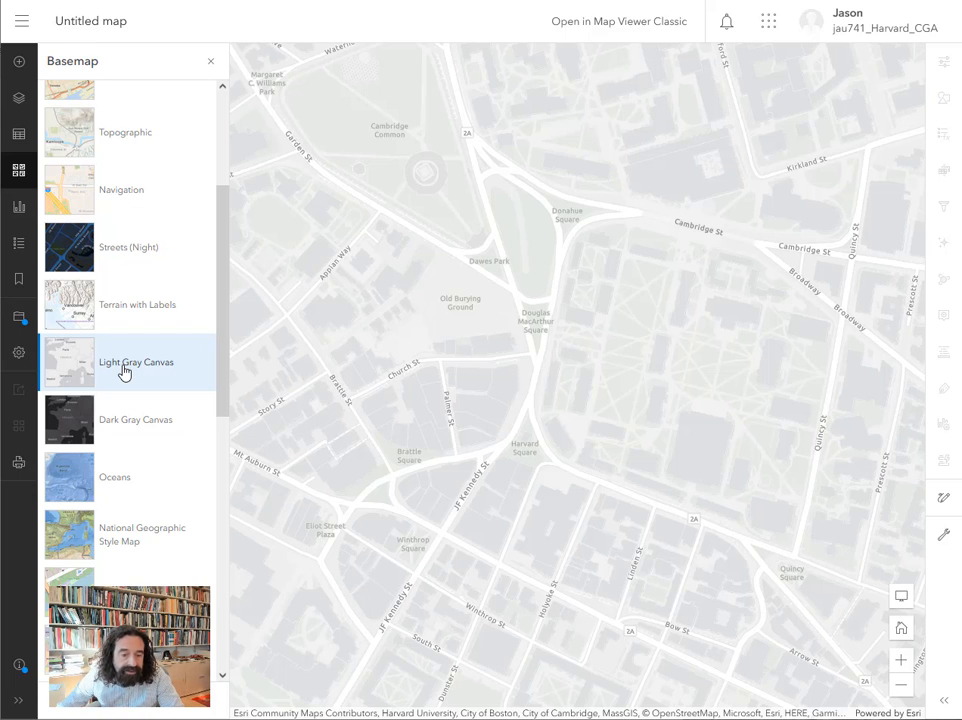
{"action": "scroll", "coordinate": [123, 370], "scroll_direction": "down", "scroll_amount": 8}
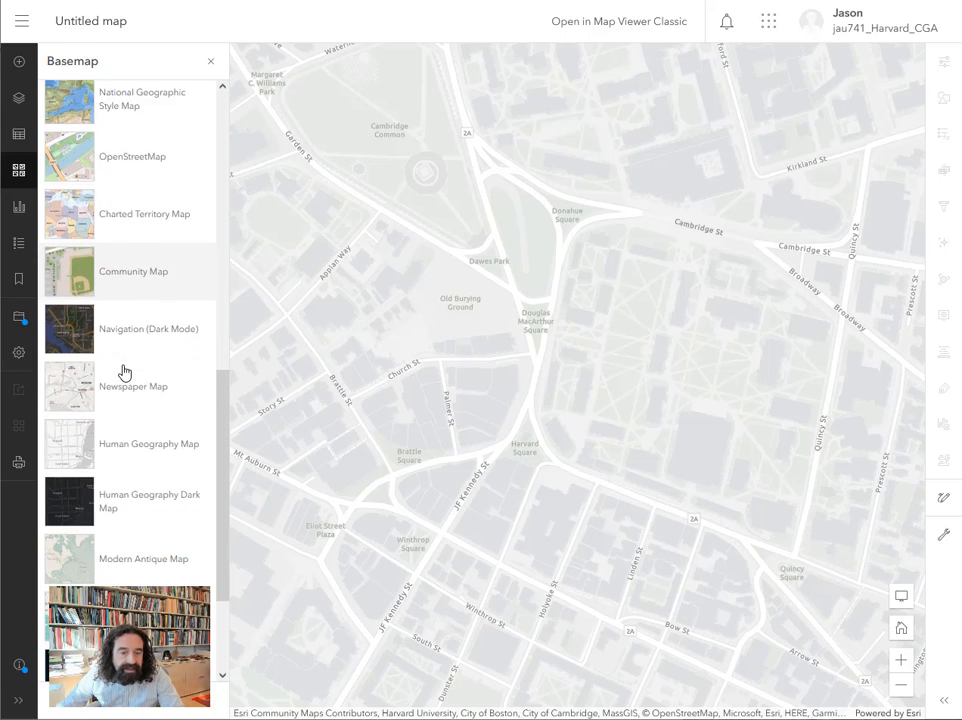
{"action": "left_click", "coordinate": [134, 388]}
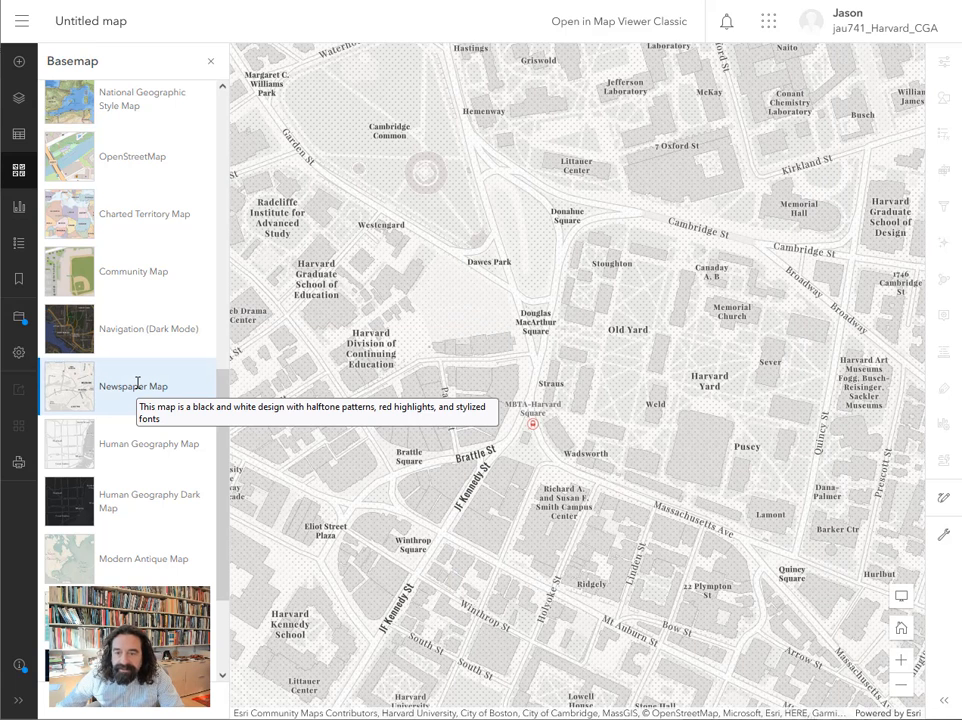
{"action": "left_click", "coordinate": [134, 567]}
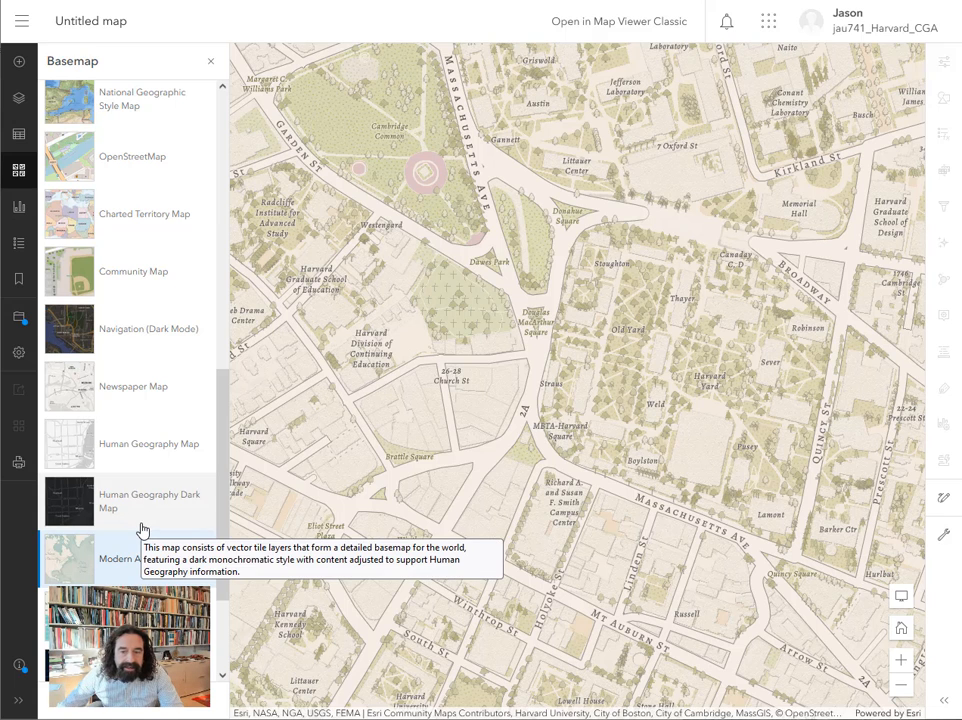
{"action": "scroll", "coordinate": [141, 528], "scroll_direction": "up", "scroll_amount": 10}
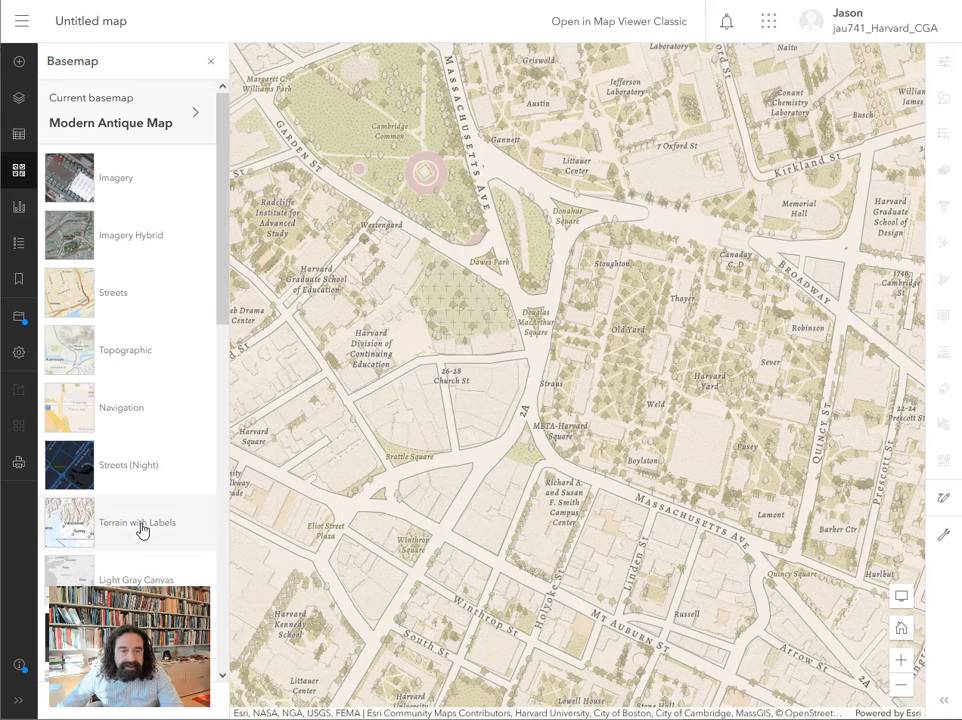
{"action": "left_click", "coordinate": [137, 357]}
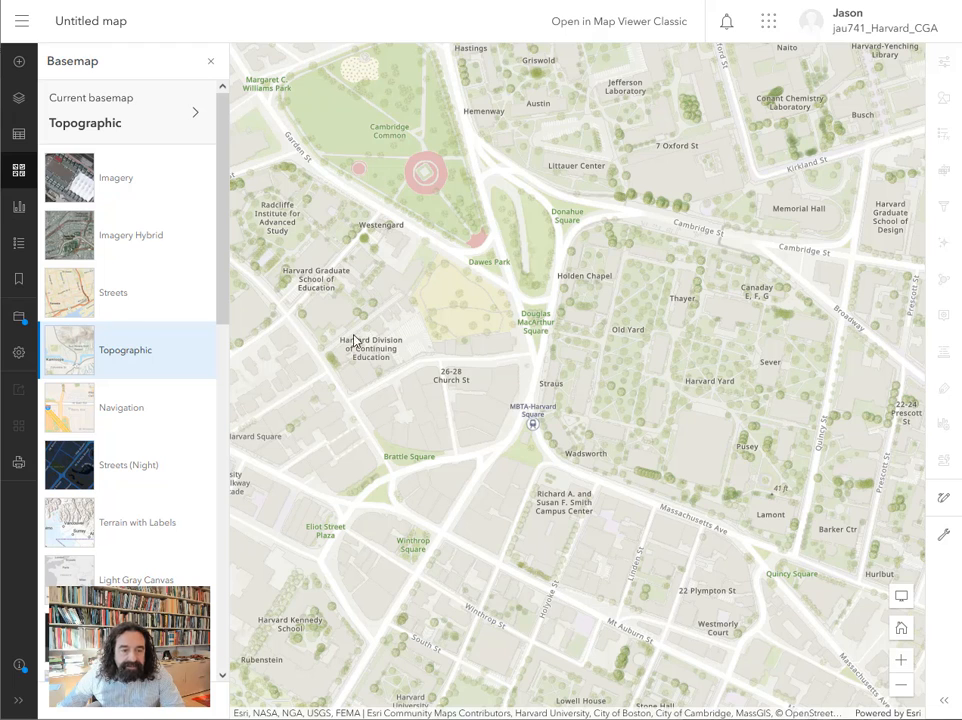
Save the map with the title "Map of Harvard and Old Cambridge".
{"action": "left_click", "coordinate": [19, 321]}
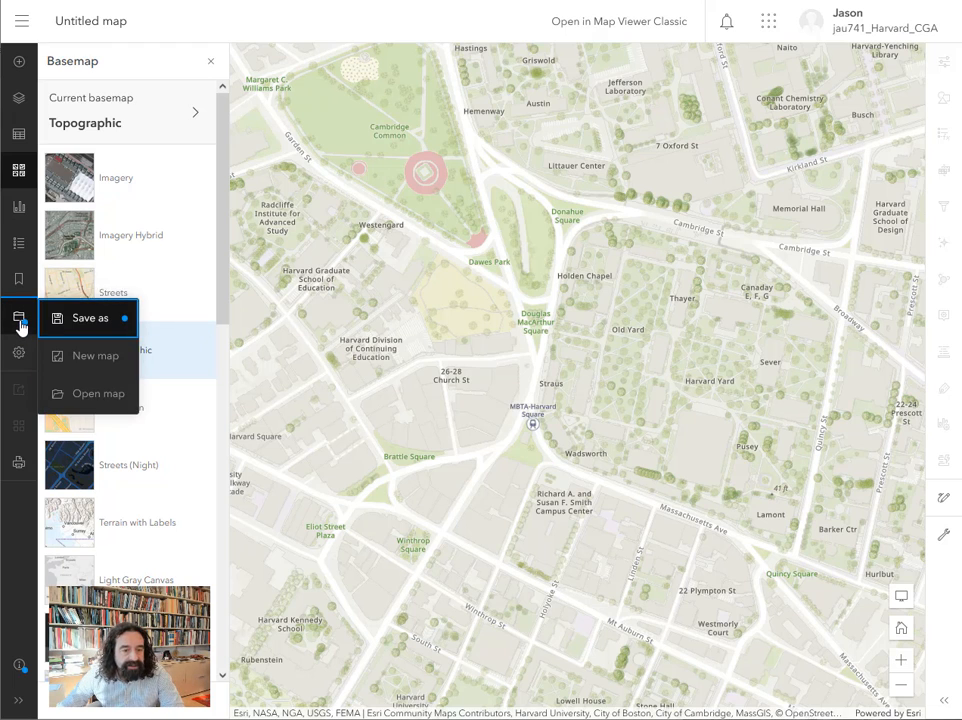
{"action": "left_click", "coordinate": [83, 325]}
{"action": "left_click_drag", "start_coordinate": [408, 258], "coordinate": [258, 254]}
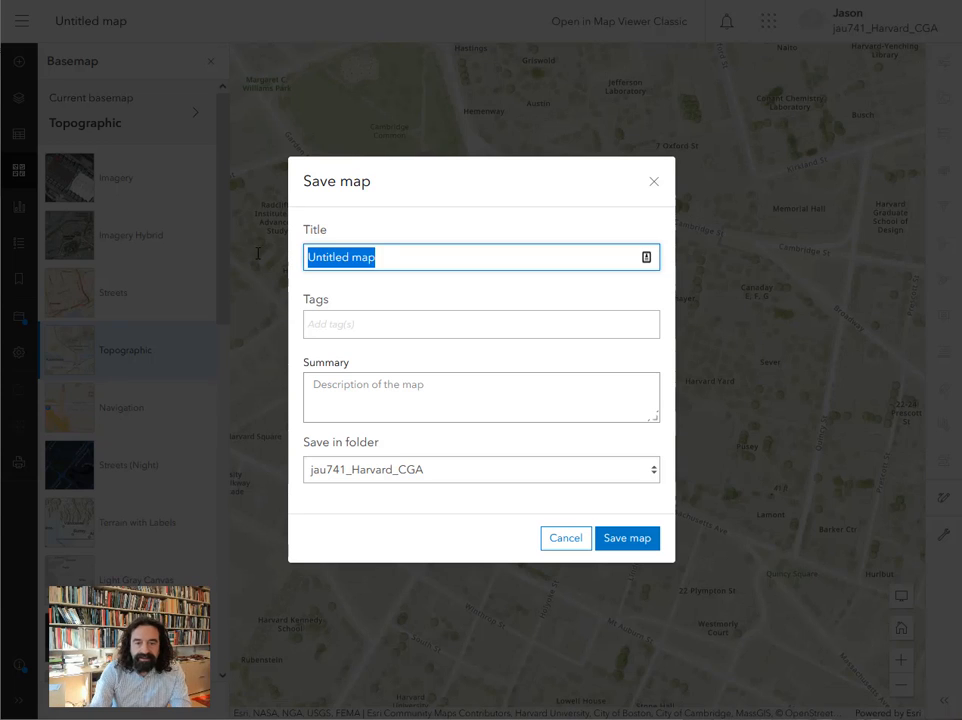
{"action": "type", "text": "Map of Har"}
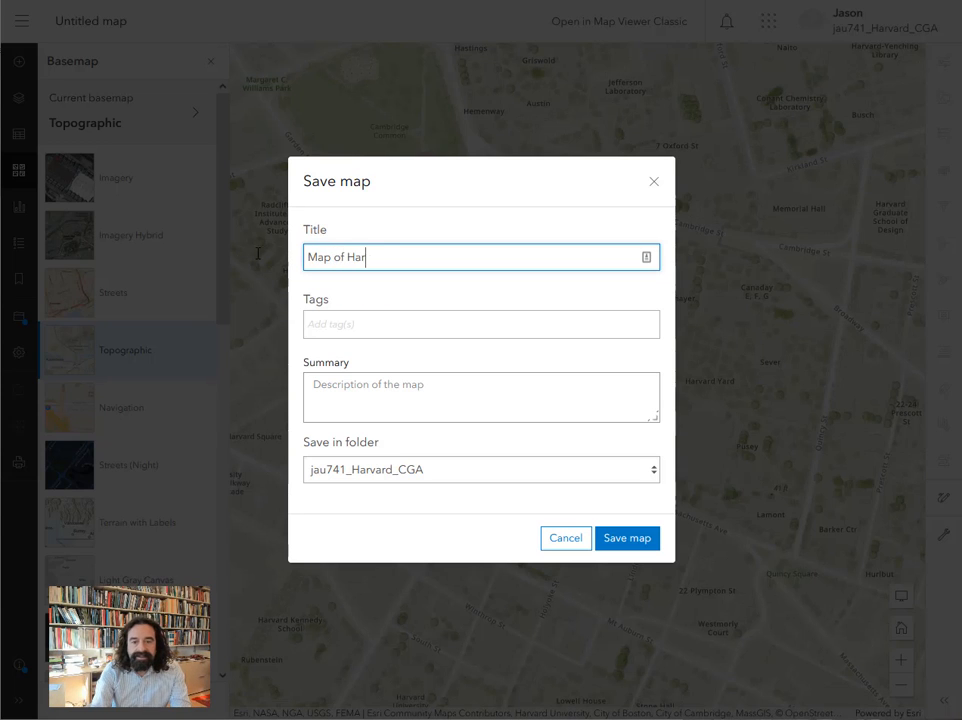
{"action": "type", "text": "vard and Old Camr"}
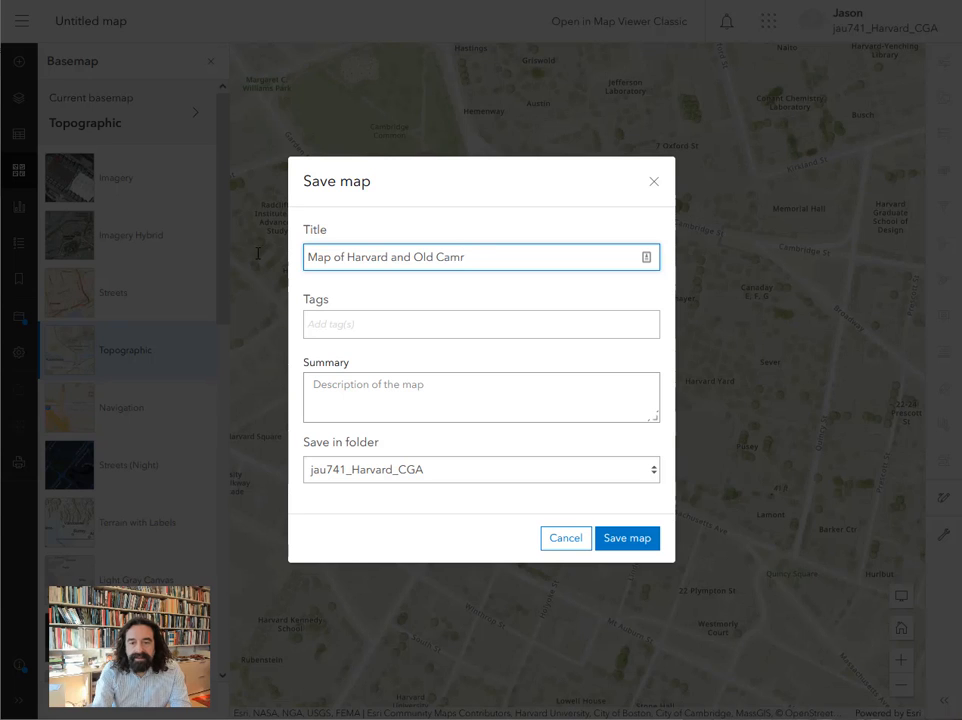
{"action": "key", "text": "BackSpace"}
{"action": "type", "text": "bridge"}
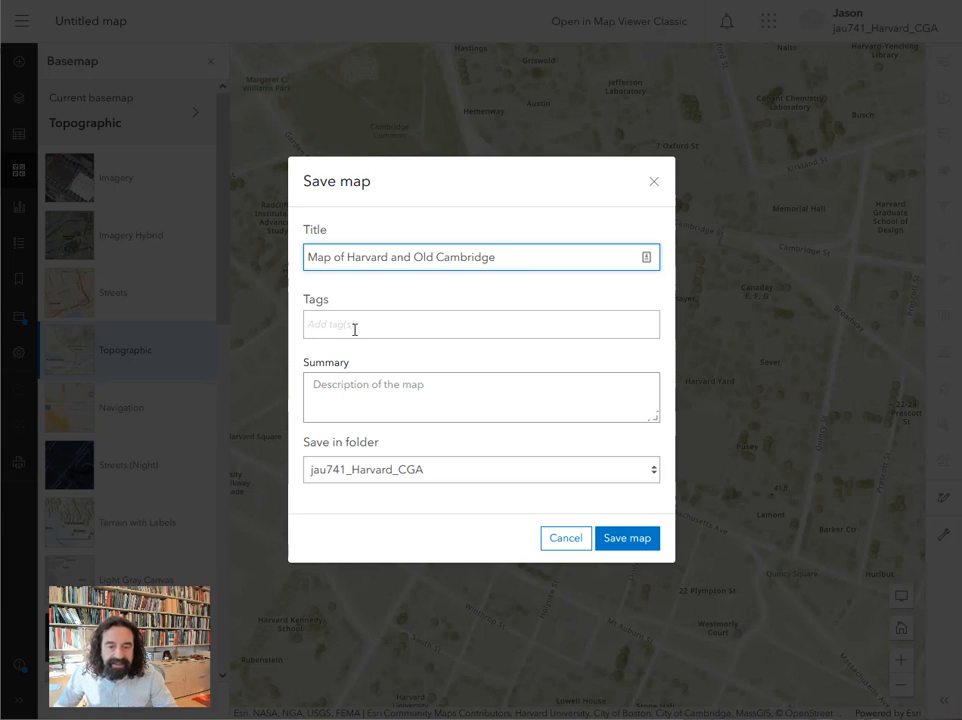
{"action": "left_click", "coordinate": [628, 540]}
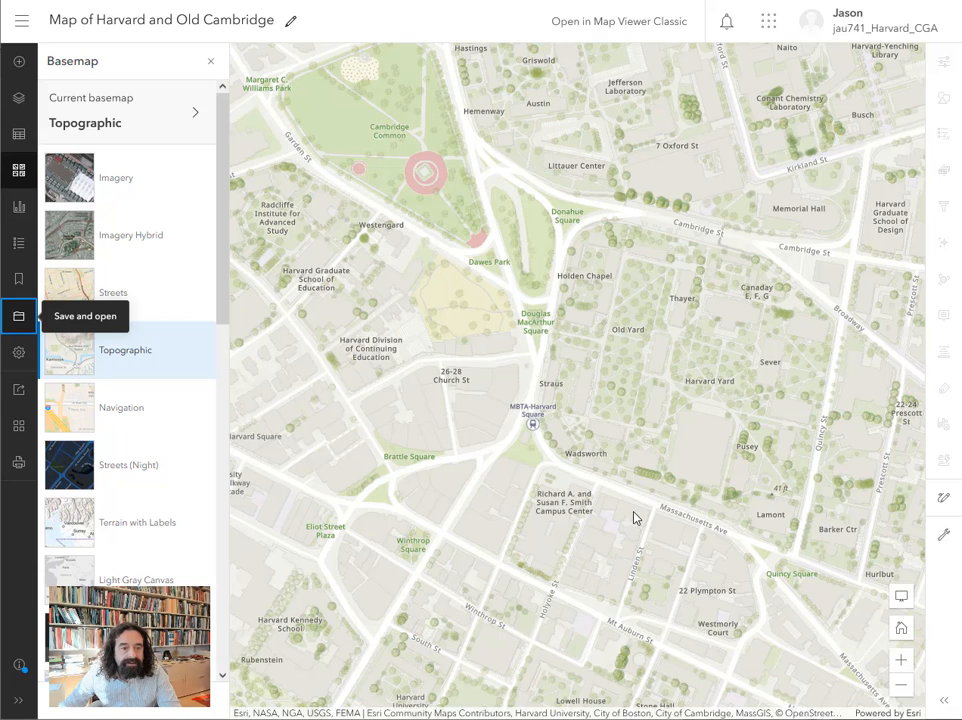
Browse for layers to add and search ArcGIS Online for "harvard building".
{"action": "left_click", "coordinate": [20, 65]}
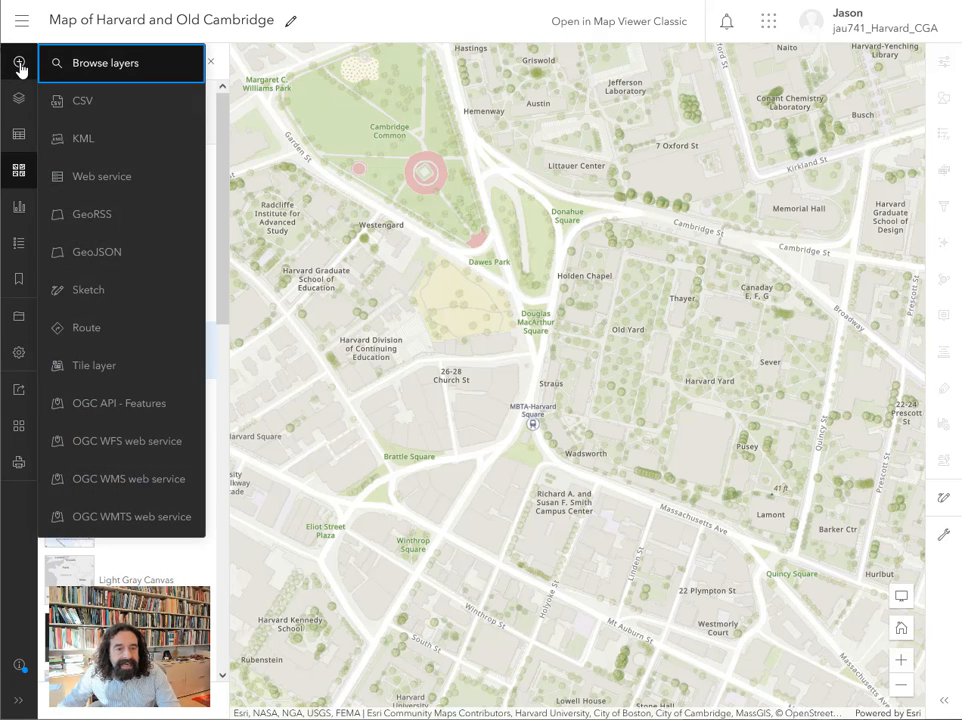
{"action": "left_click", "coordinate": [116, 70]}
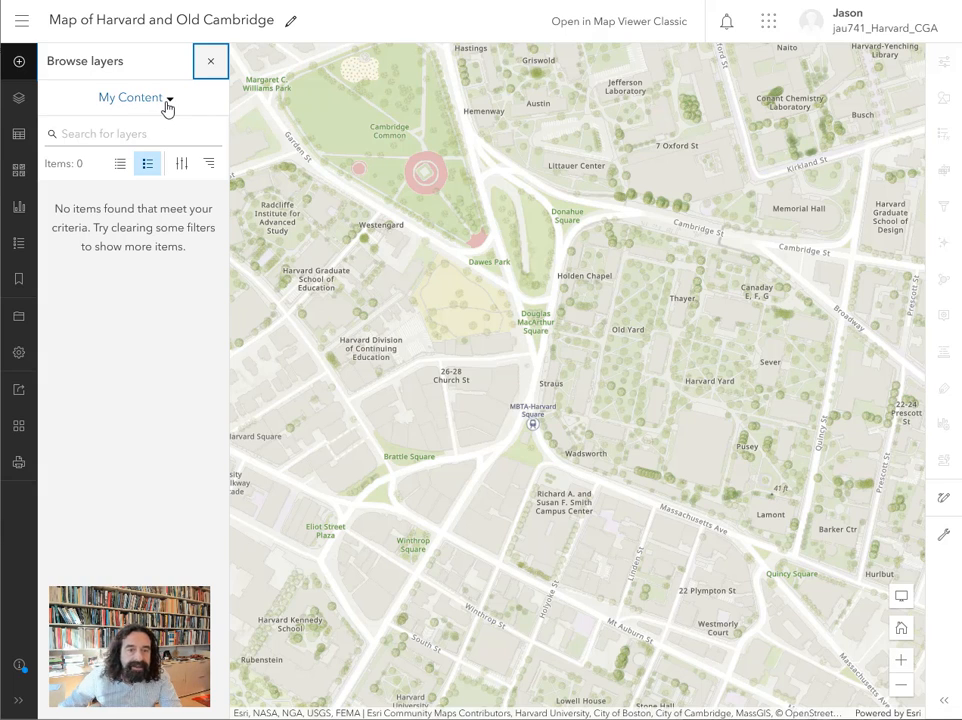
{"action": "left_click", "coordinate": [171, 101]}
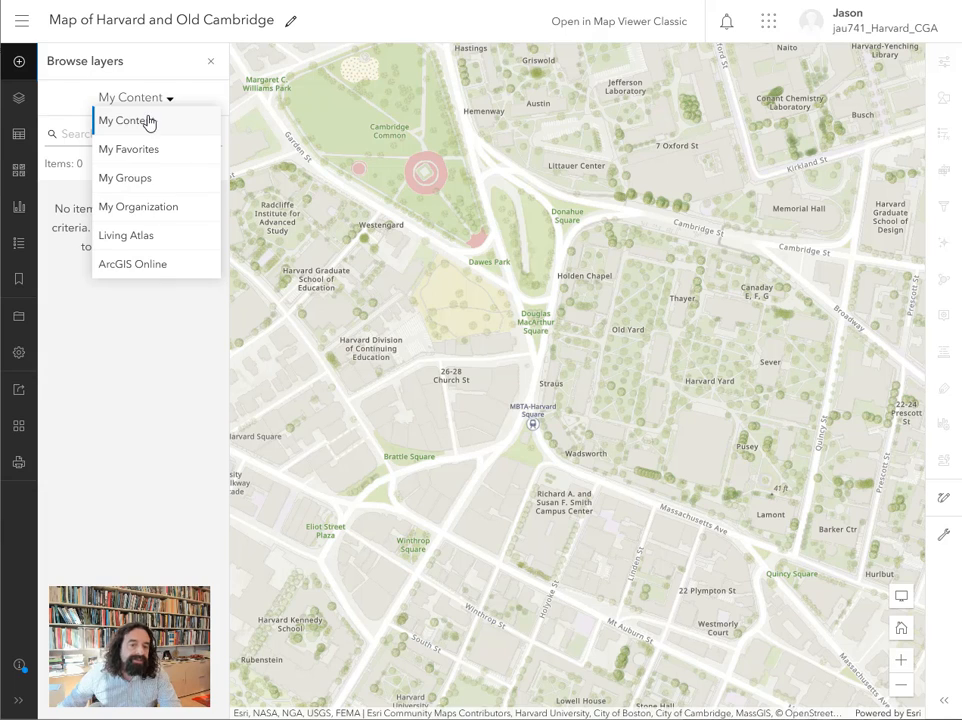
{"action": "left_click", "coordinate": [131, 268]}
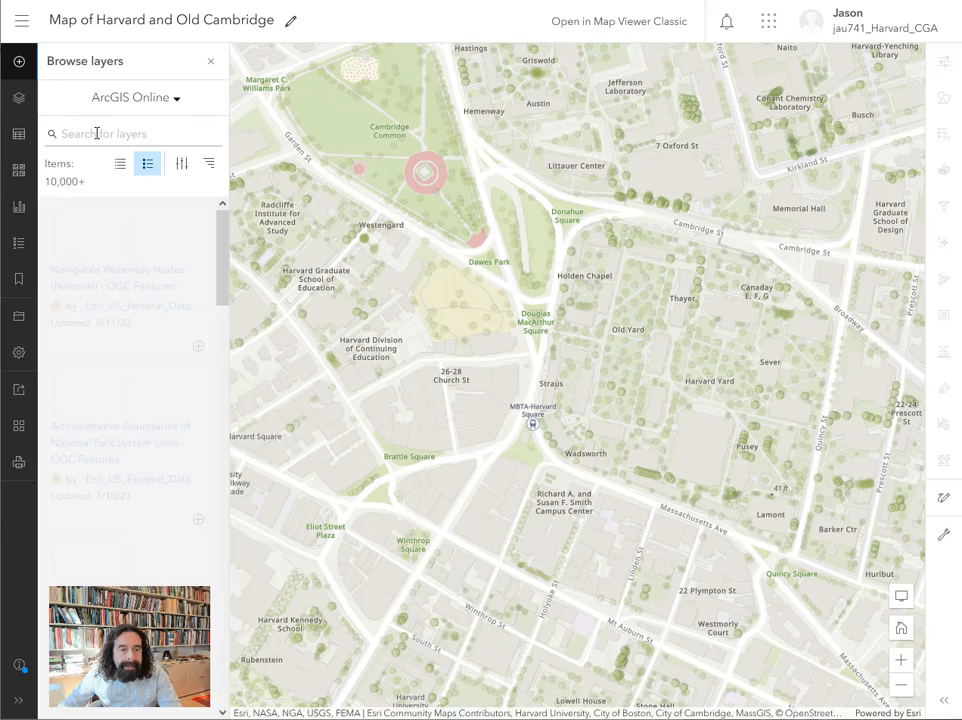
{"action": "left_click", "coordinate": [99, 134]}
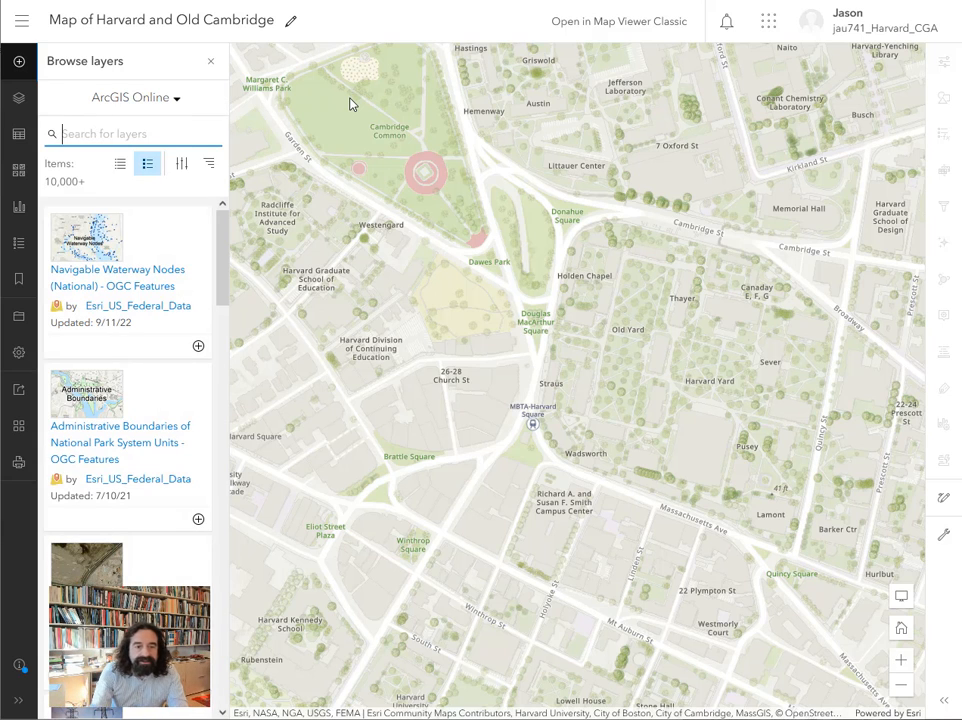
{"action": "type", "text": "harvard bui"}
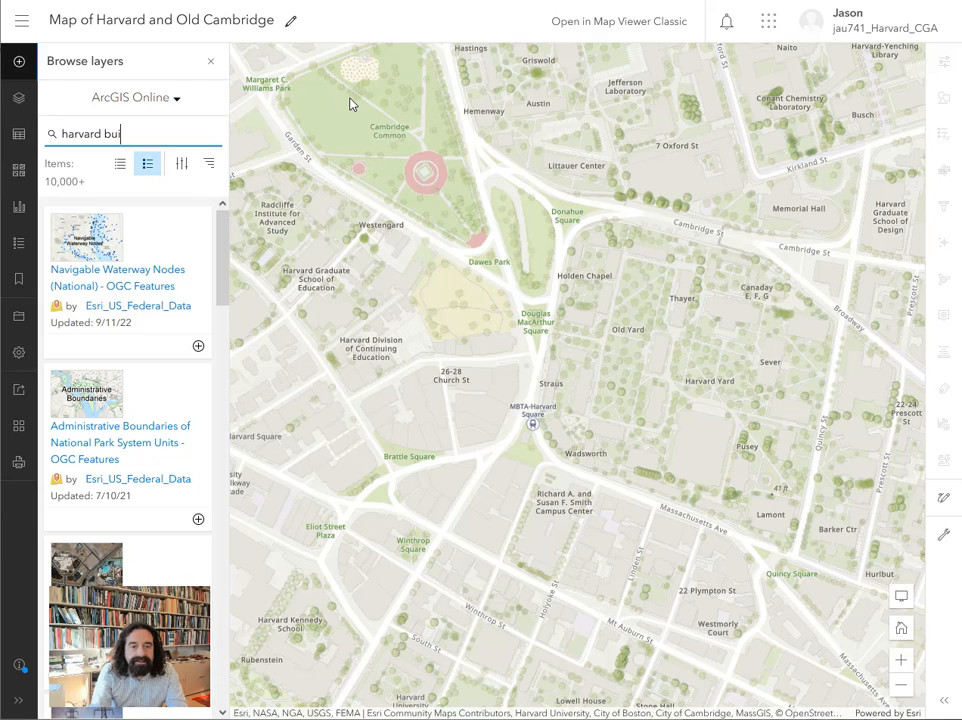
{"action": "type", "text": "lding"}
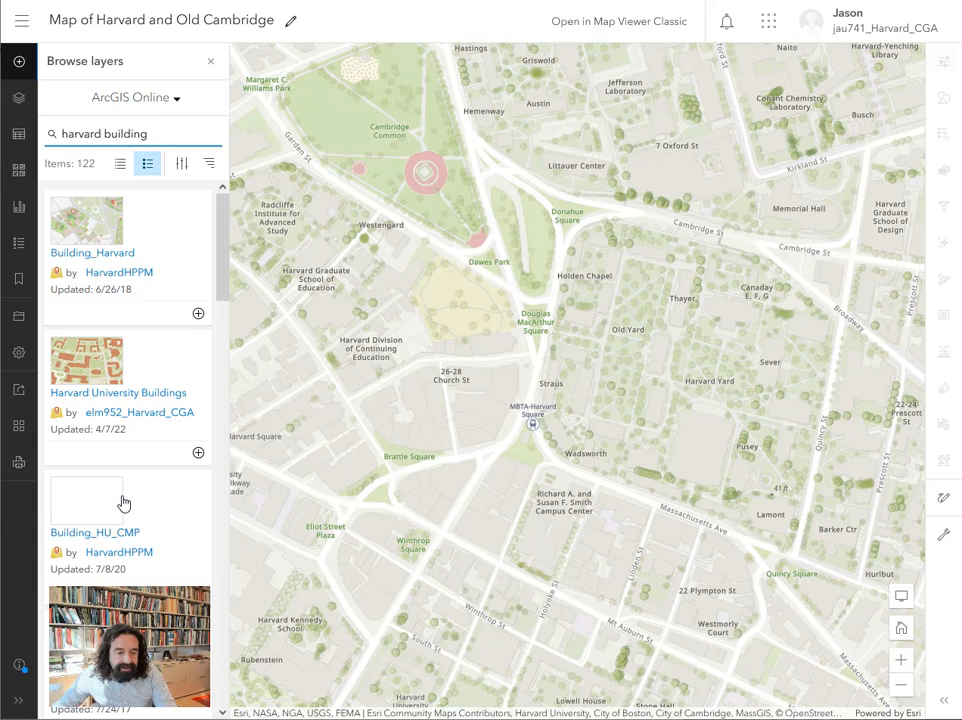
Look through the layer results and add the Building_Harvard layer by HarvardHPPM to the map.
{"action": "scroll", "coordinate": [122, 500], "scroll_direction": "down", "scroll_amount": 2}
{"action": "scroll", "coordinate": [122, 500], "scroll_direction": "down", "scroll_amount": 6}
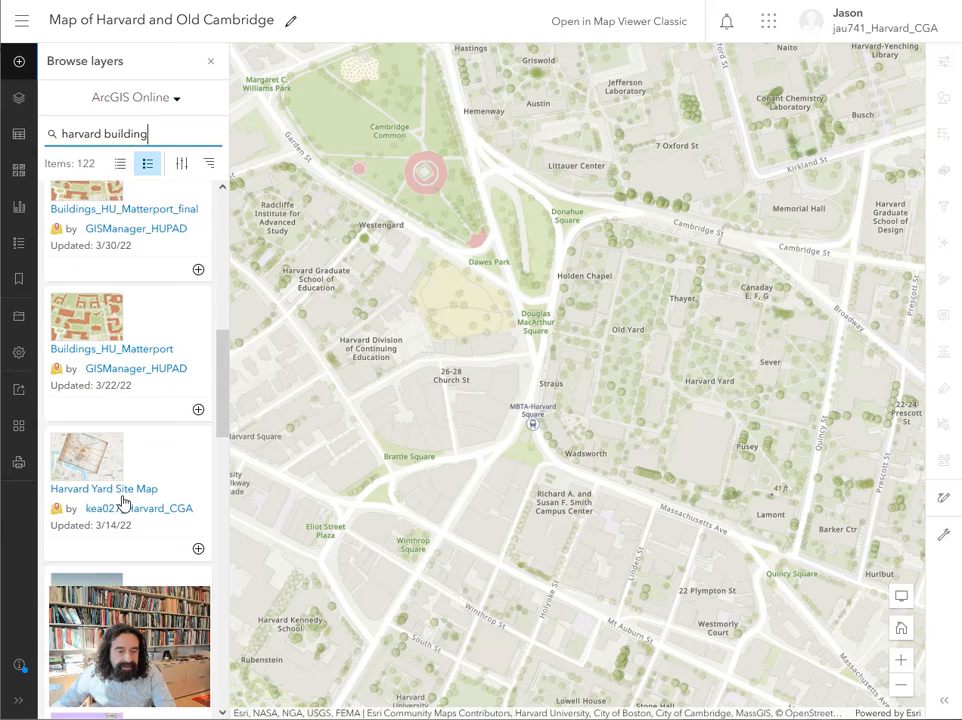
{"action": "scroll", "coordinate": [122, 502], "scroll_direction": "down", "scroll_amount": 3}
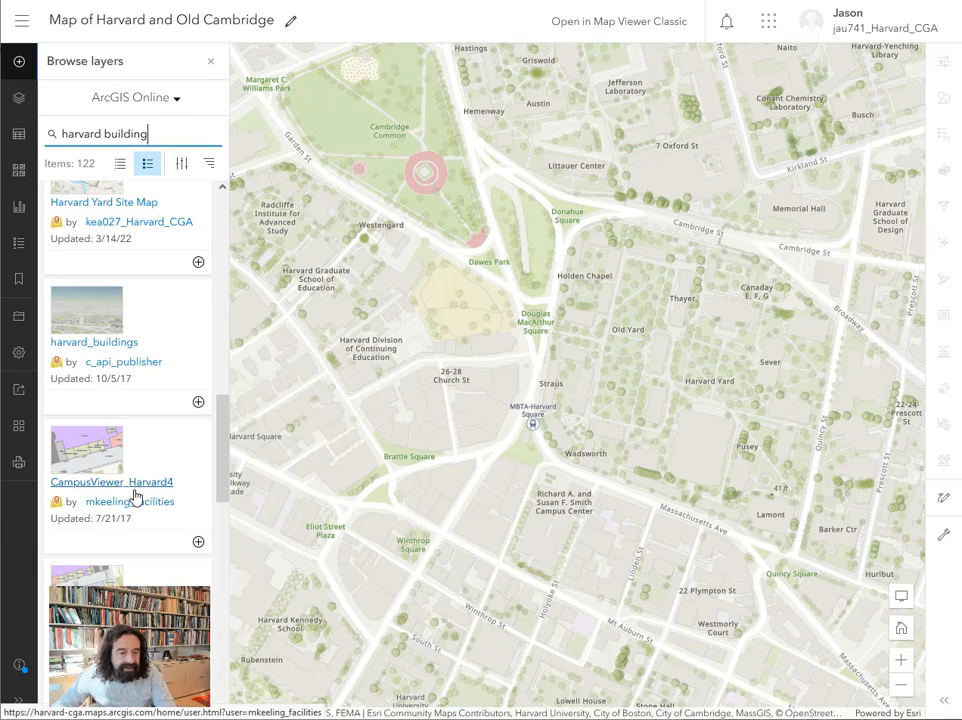
{"action": "scroll", "coordinate": [140, 490], "scroll_direction": "up", "scroll_amount": 8}
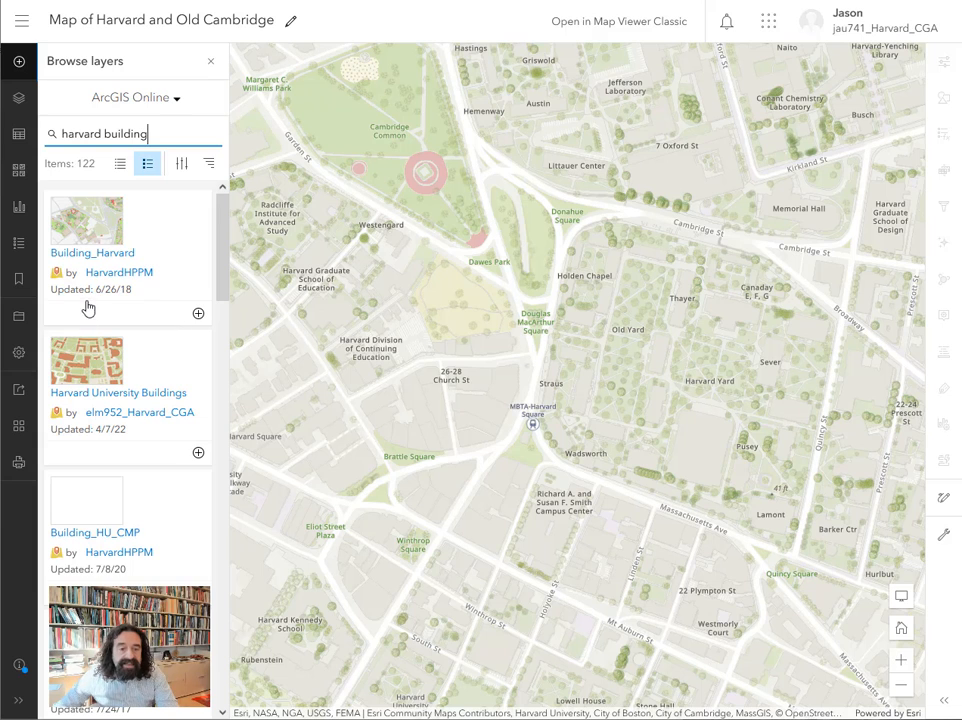
{"action": "left_click", "coordinate": [198, 315]}
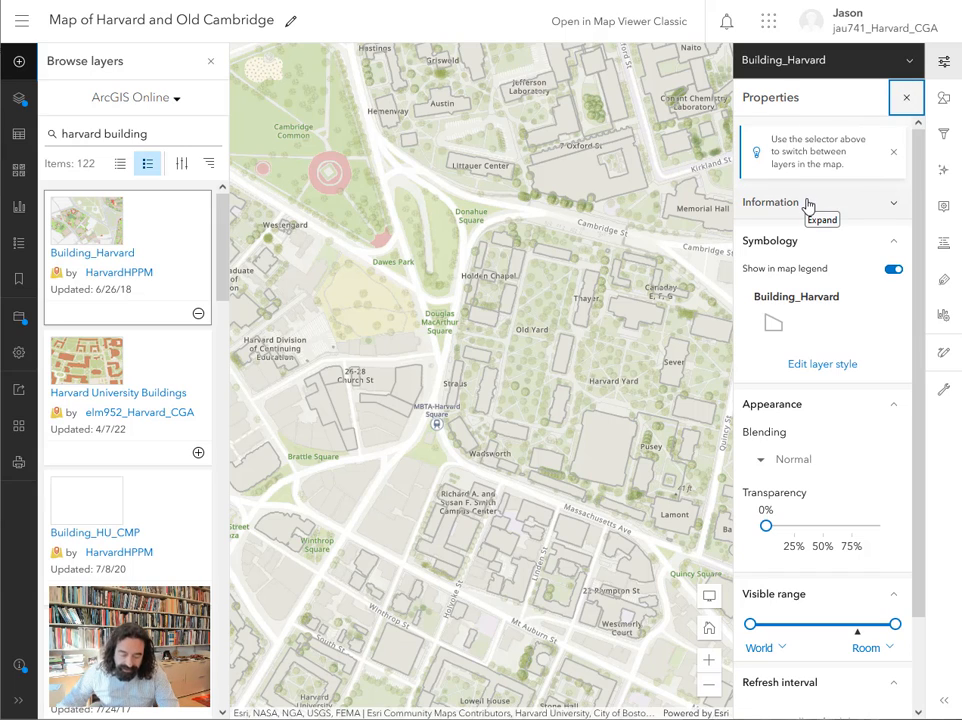
Style the Building_Harvard layer's polygons with a yellow fill and an orange outline.
{"action": "left_click", "coordinate": [821, 372]}
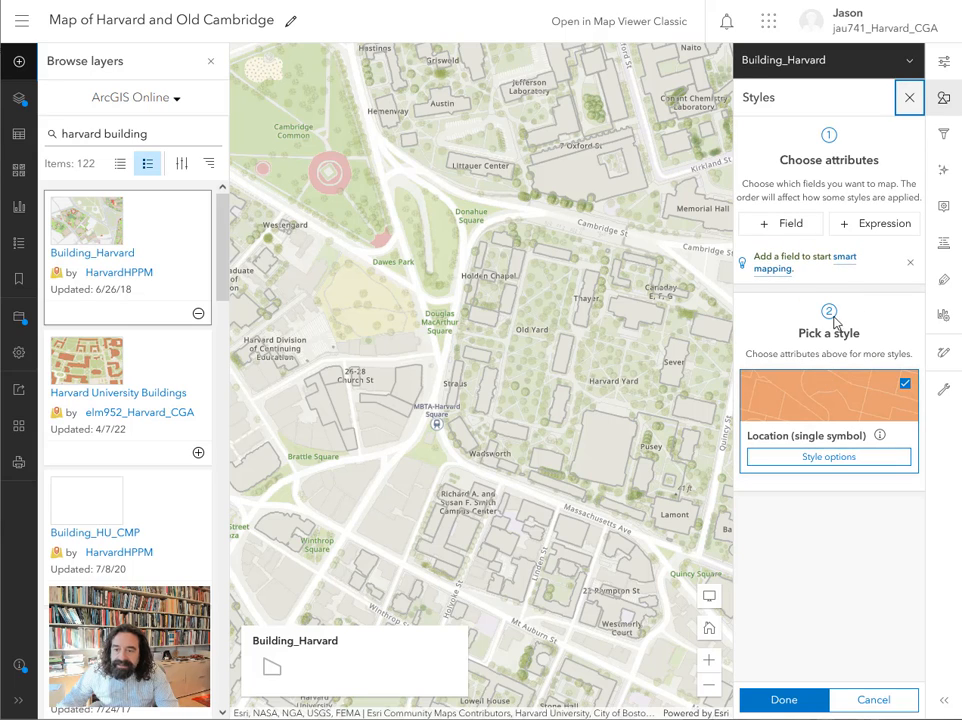
{"action": "left_click", "coordinate": [839, 458]}
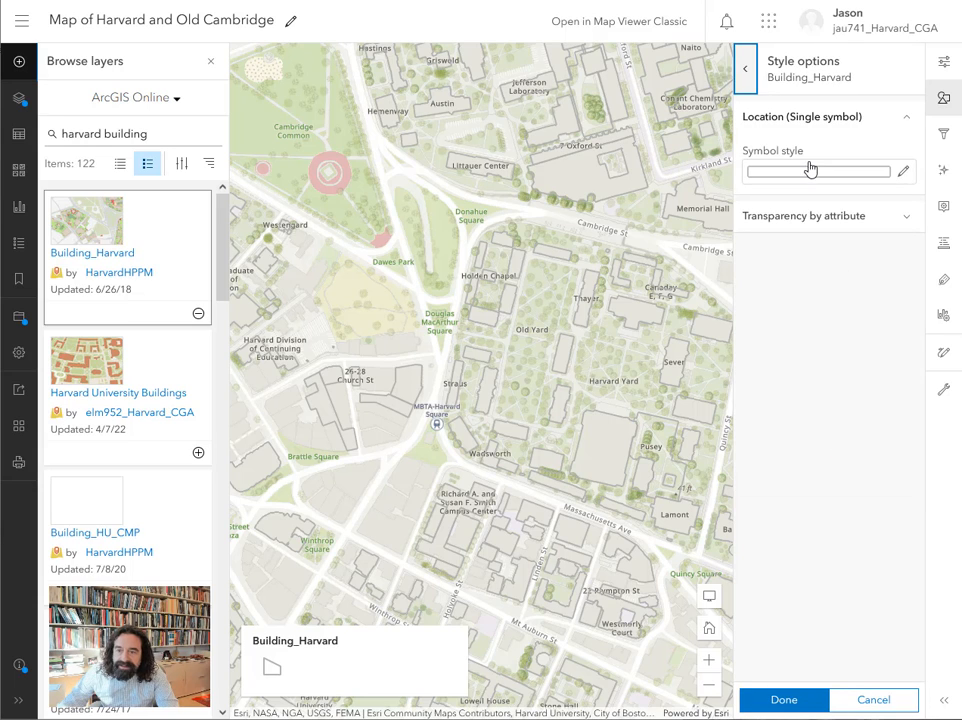
{"action": "left_click", "coordinate": [825, 176]}
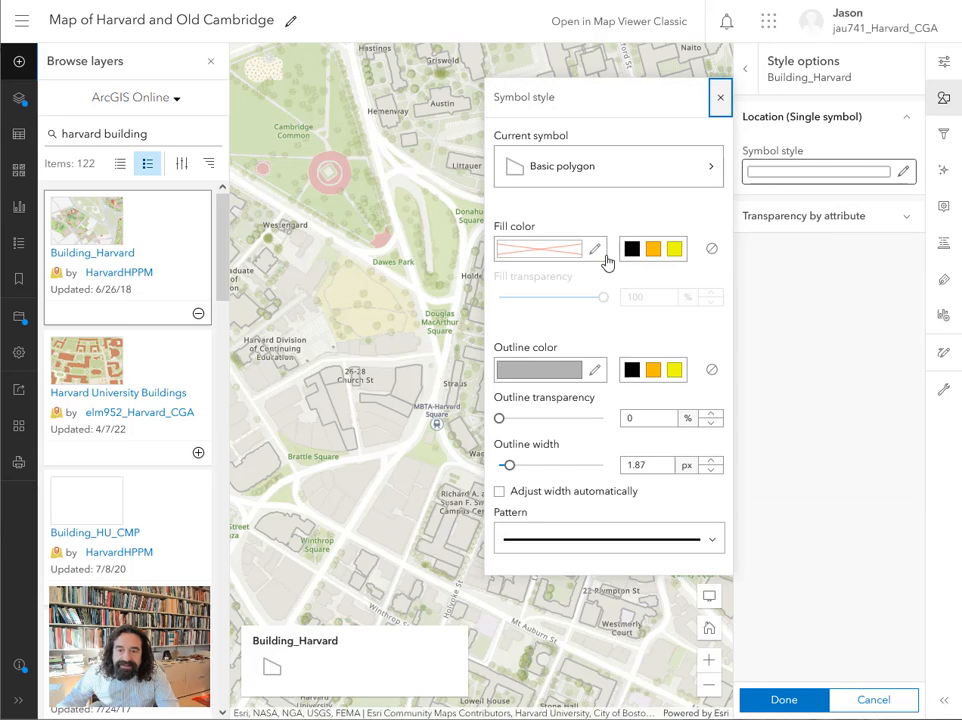
{"action": "left_click", "coordinate": [674, 249]}
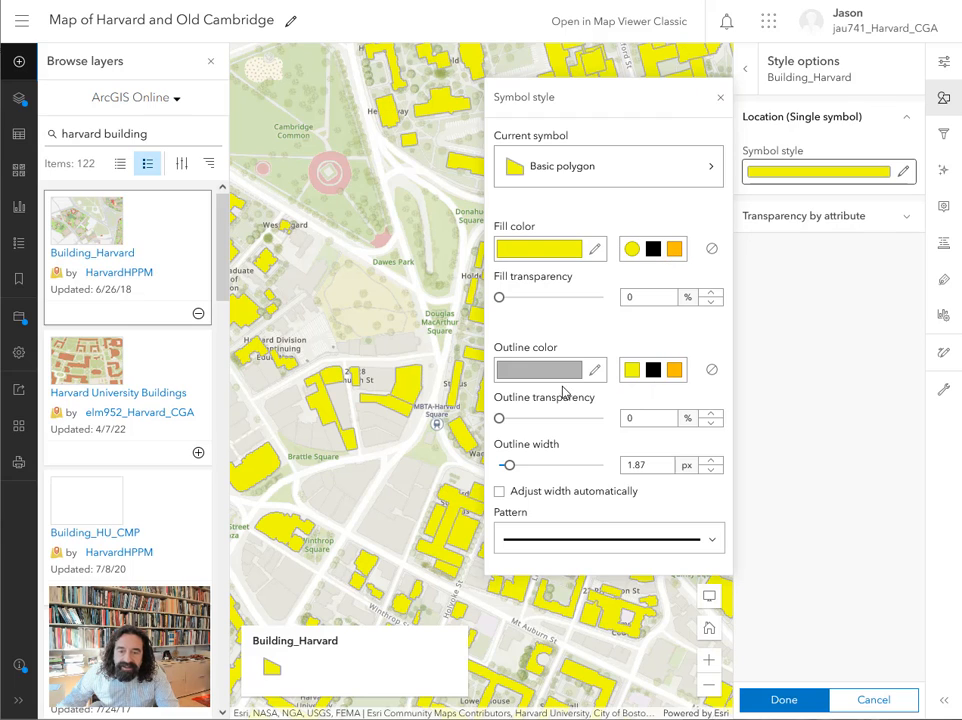
{"action": "left_click", "coordinate": [675, 372]}
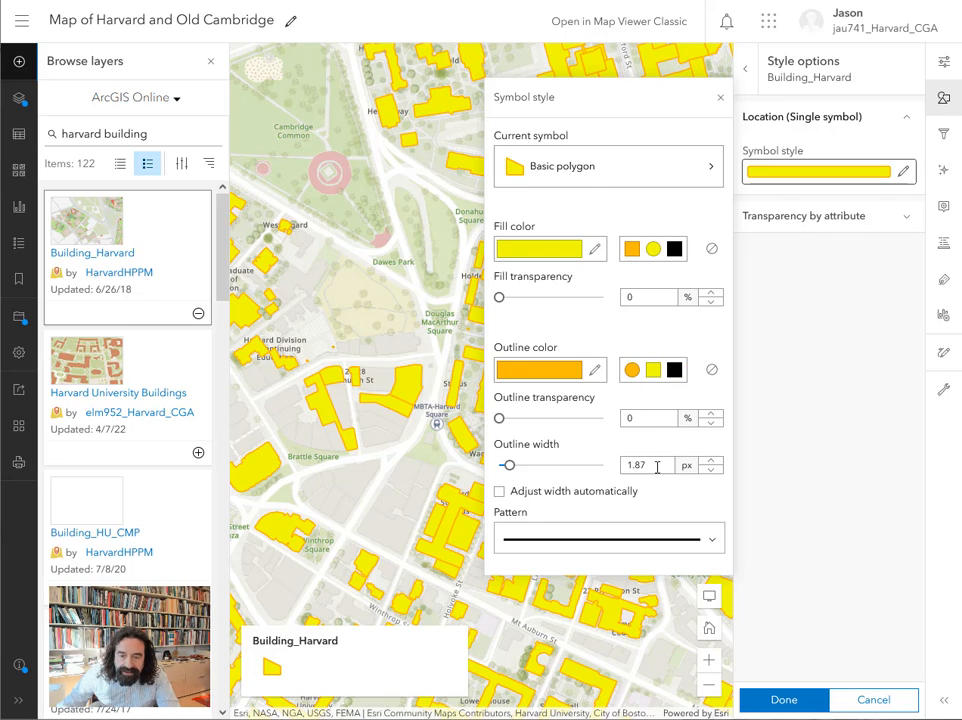
Set the building outline width to 2.87 px and the fill transparency to 50%, and finish styling the layer.
{"action": "left_click", "coordinate": [711, 463]}
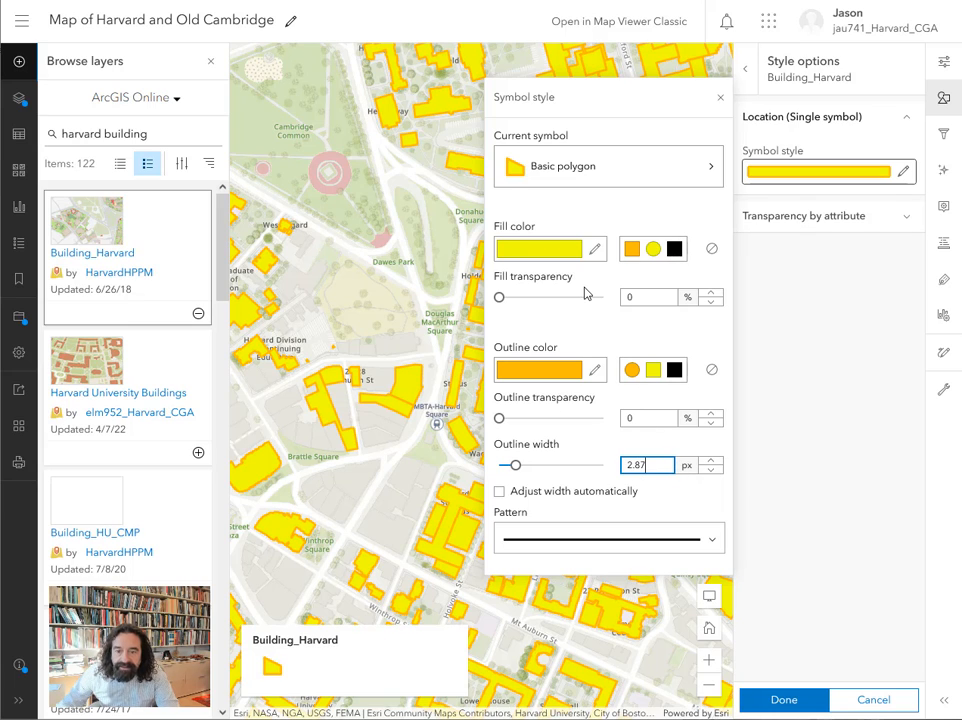
{"action": "left_click_drag", "start_coordinate": [506, 306], "coordinate": [551, 300]}
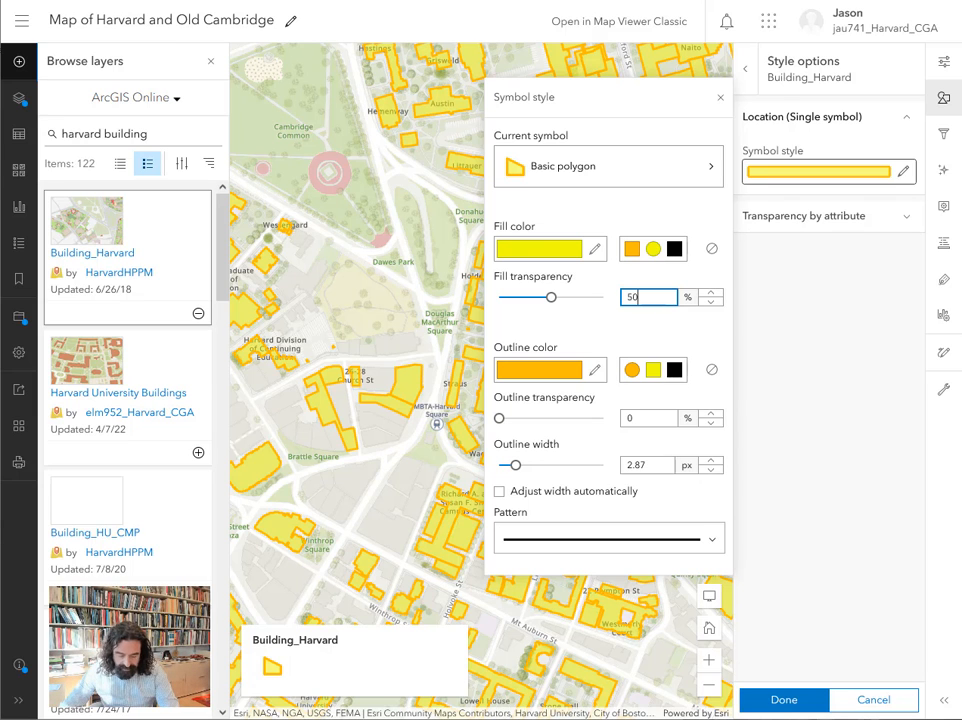
{"action": "left_click", "coordinate": [804, 702]}
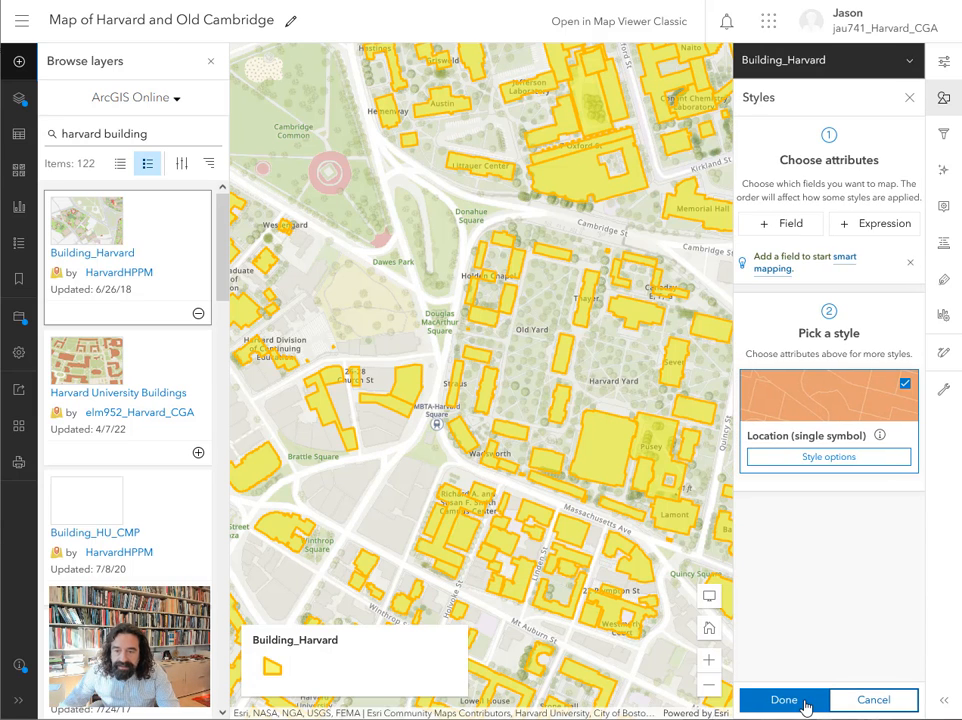
{"action": "left_click", "coordinate": [805, 701]}
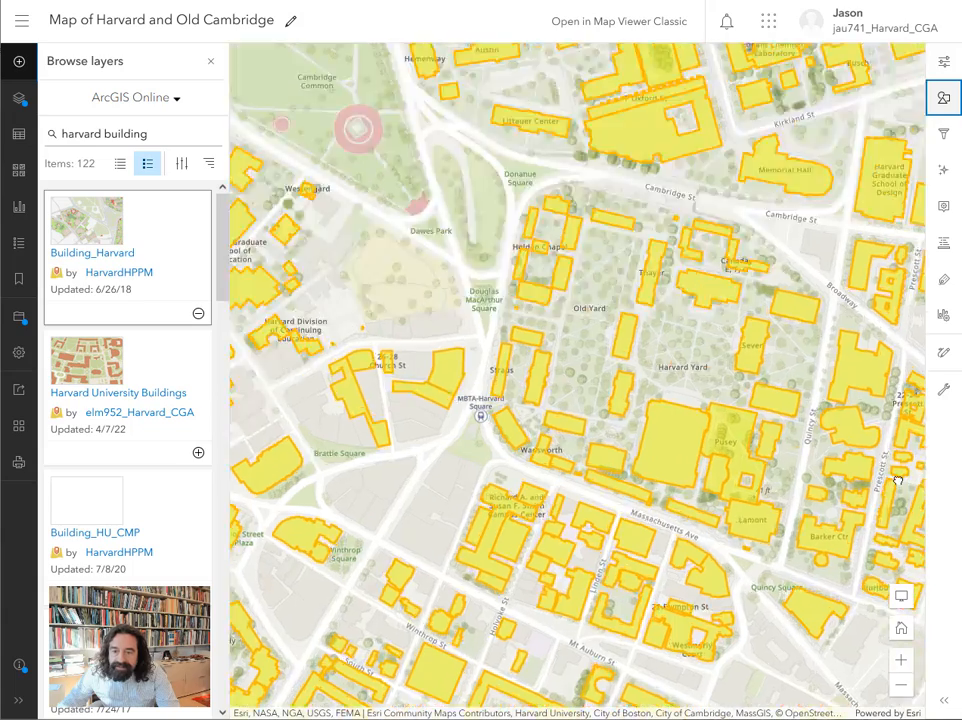
Examine the attributes of the Widener Library building in its pop-up, and close the pop-up.
{"action": "scroll", "coordinate": [897, 481], "scroll_direction": "up", "scroll_amount": 2}
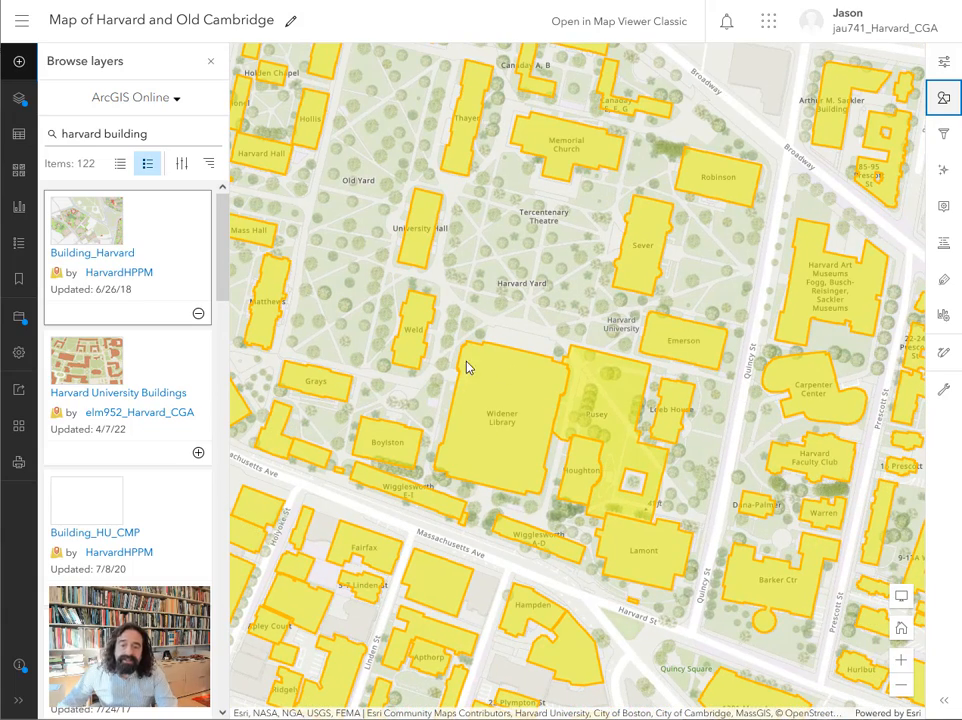
{"action": "left_click", "coordinate": [506, 406]}
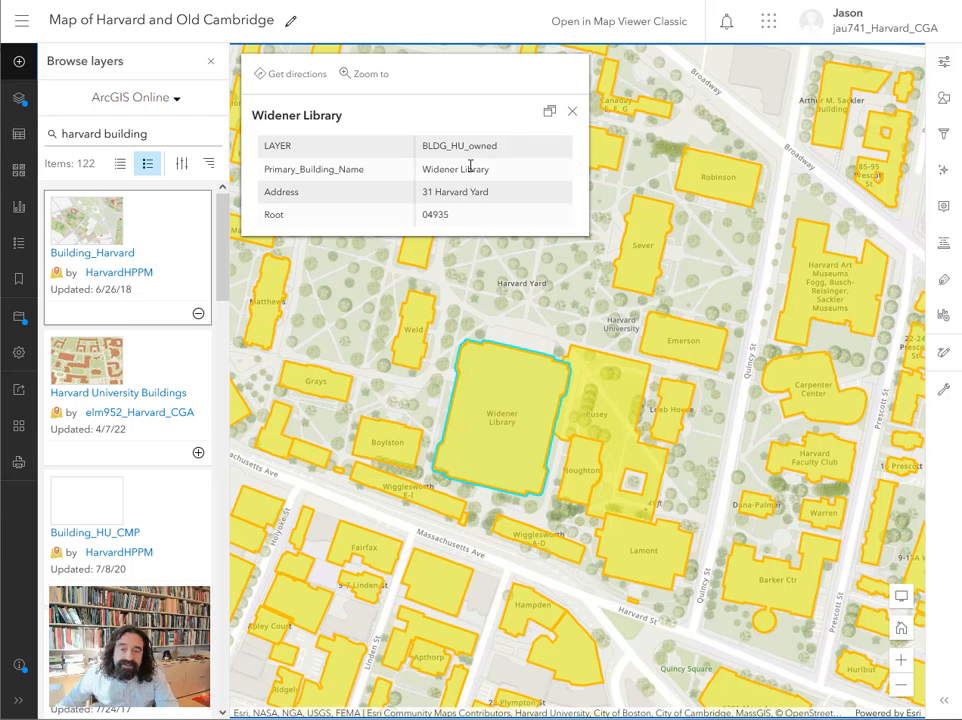
{"action": "left_click", "coordinate": [572, 113]}
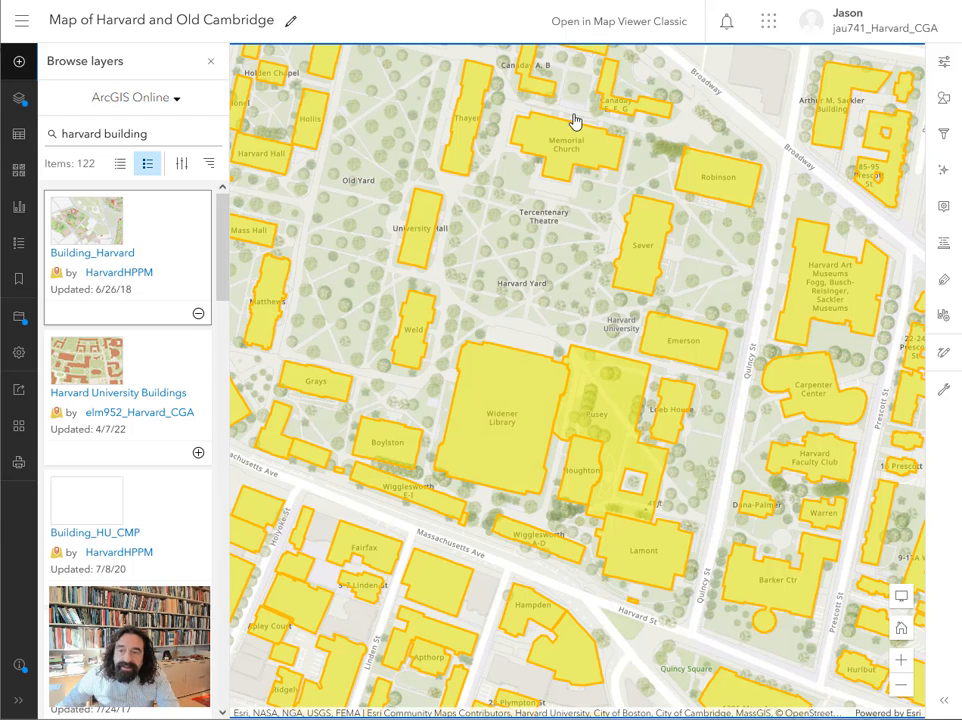
Label the Building_Harvard features by Primary_Building_Name and limit the labels' visible range to Street through Room.
{"action": "left_click", "coordinate": [946, 287]}
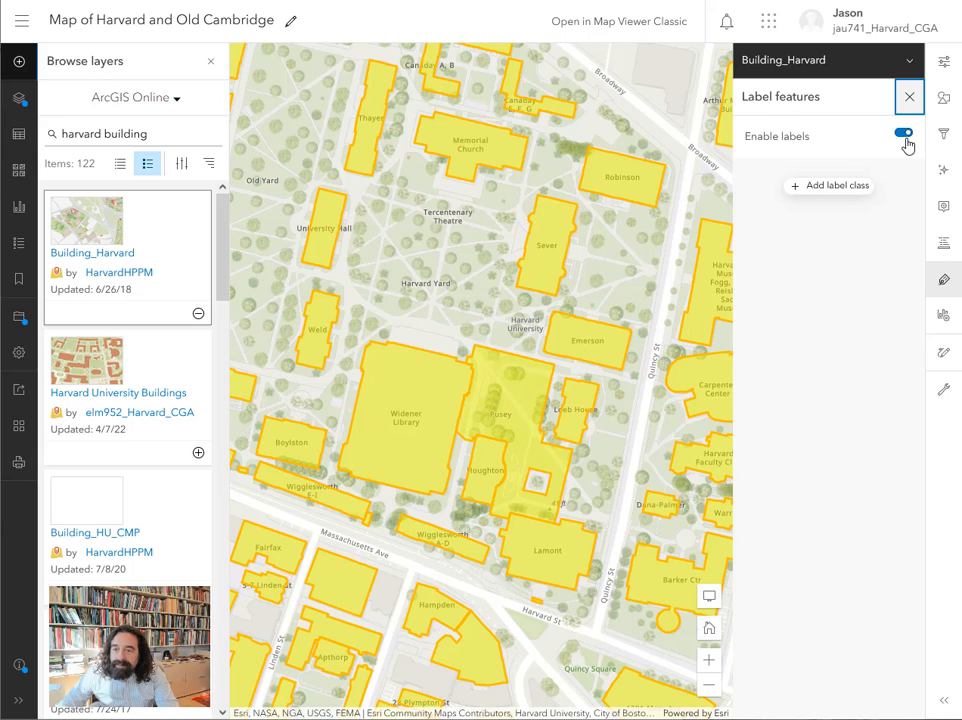
{"action": "left_click", "coordinate": [831, 190]}
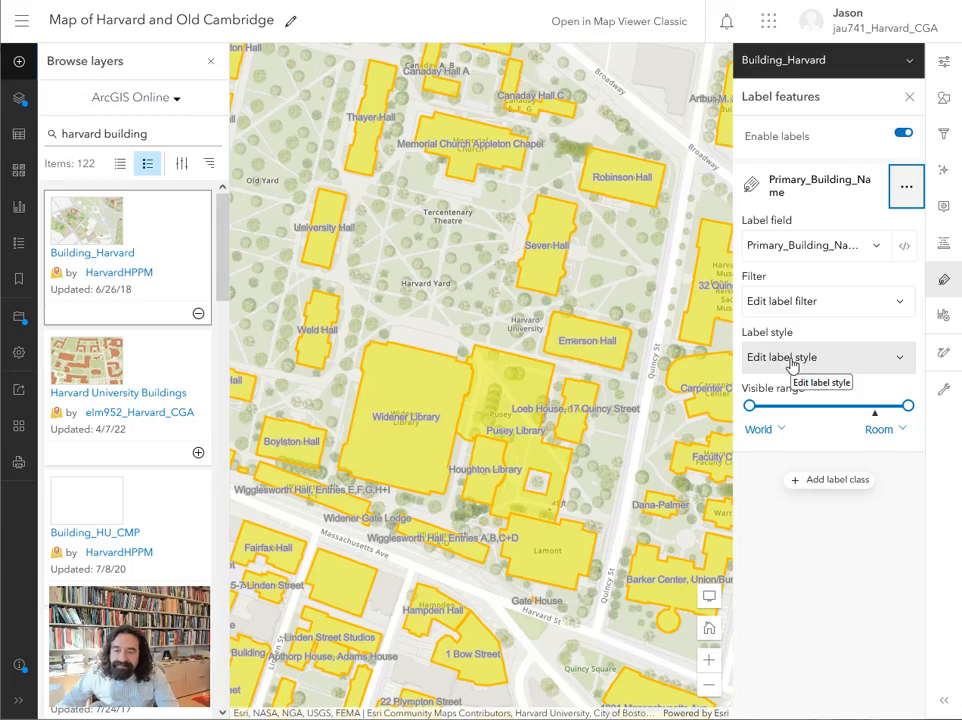
{"action": "scroll", "coordinate": [583, 395], "scroll_direction": "down", "scroll_amount": 2}
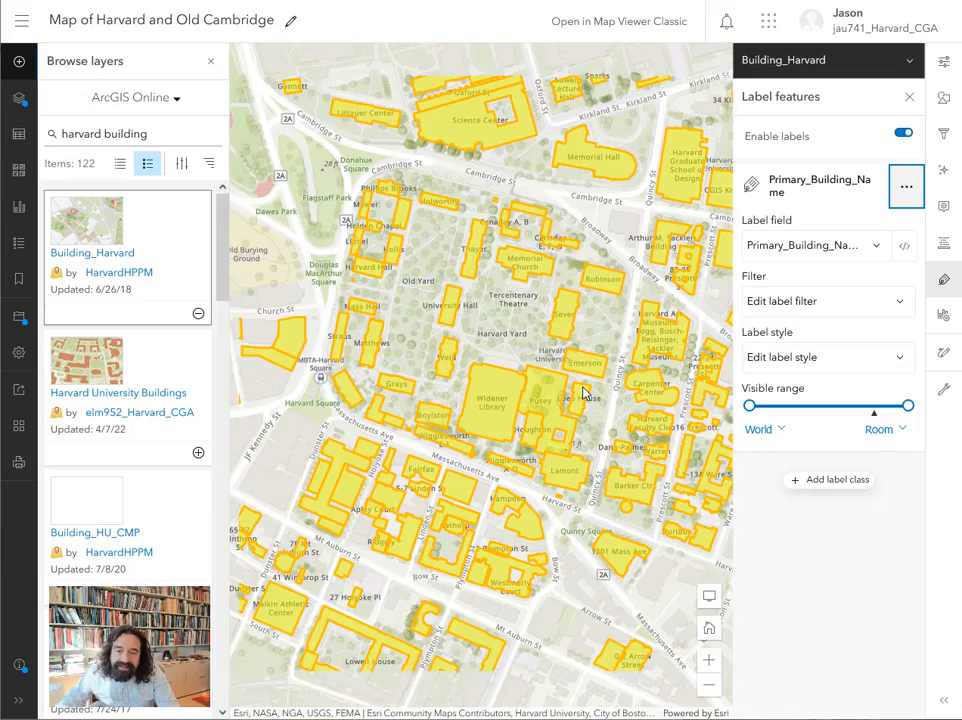
{"action": "scroll", "coordinate": [545, 389], "scroll_direction": "down", "scroll_amount": 3}
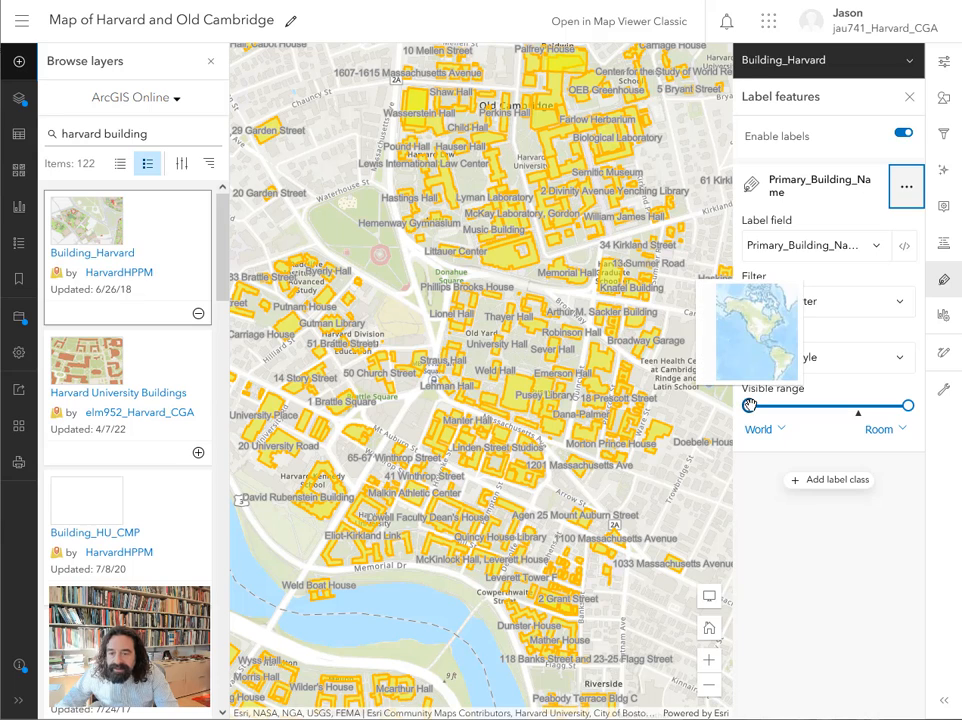
{"action": "left_click_drag", "start_coordinate": [751, 405], "coordinate": [870, 417]}
{"action": "scroll", "coordinate": [611, 378], "scroll_direction": "up", "scroll_amount": 2}
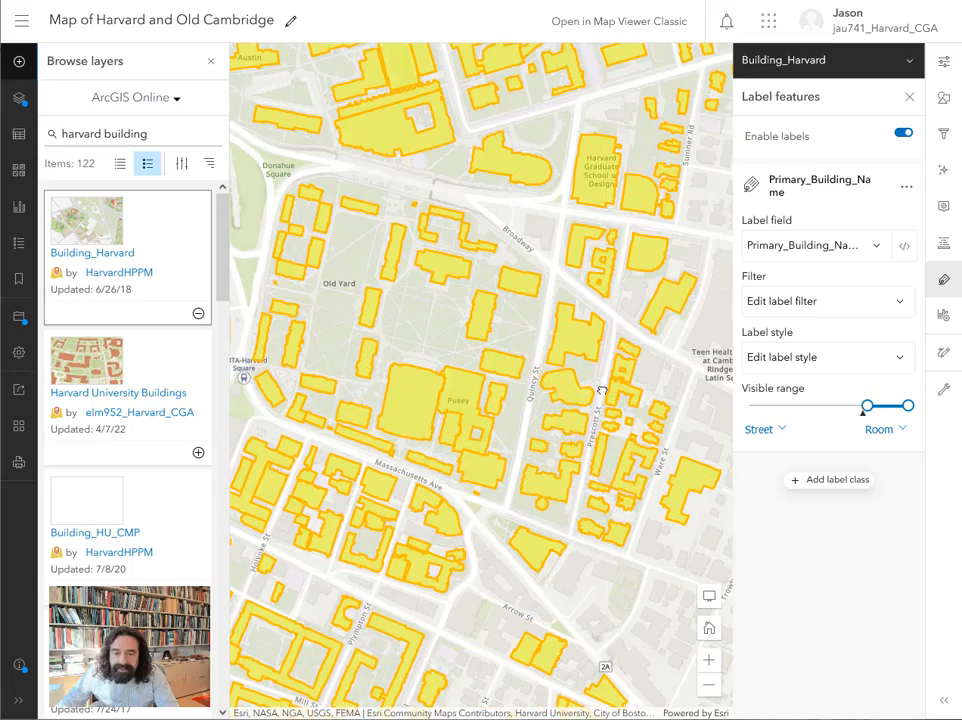
{"action": "scroll", "coordinate": [395, 430], "scroll_direction": "up", "scroll_amount": 2}
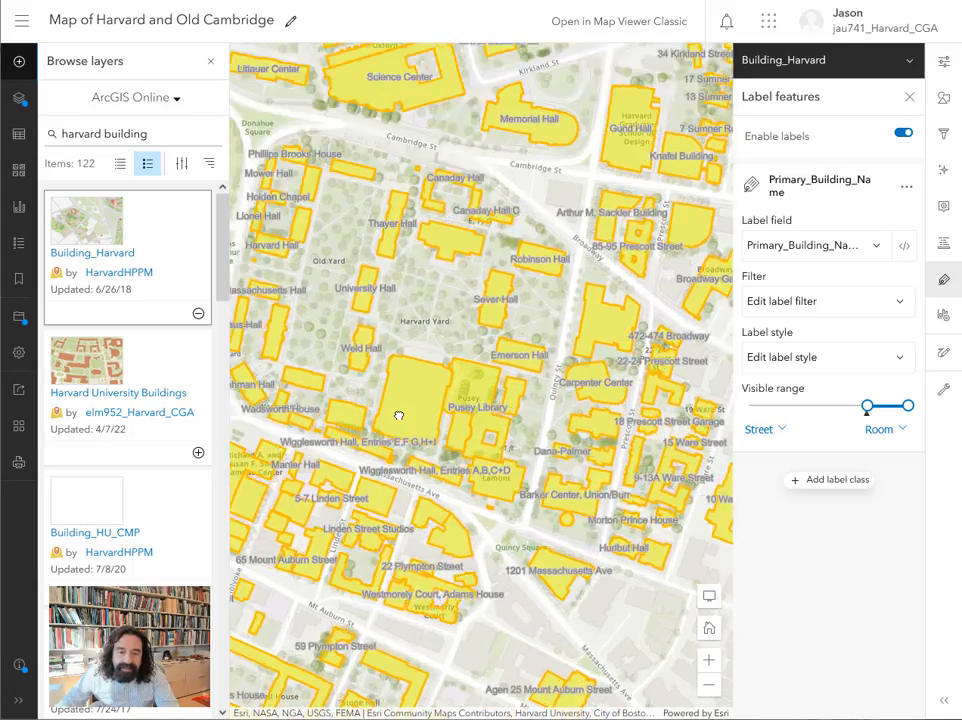
{"action": "scroll", "coordinate": [398, 420], "scroll_direction": "up", "scroll_amount": 2}
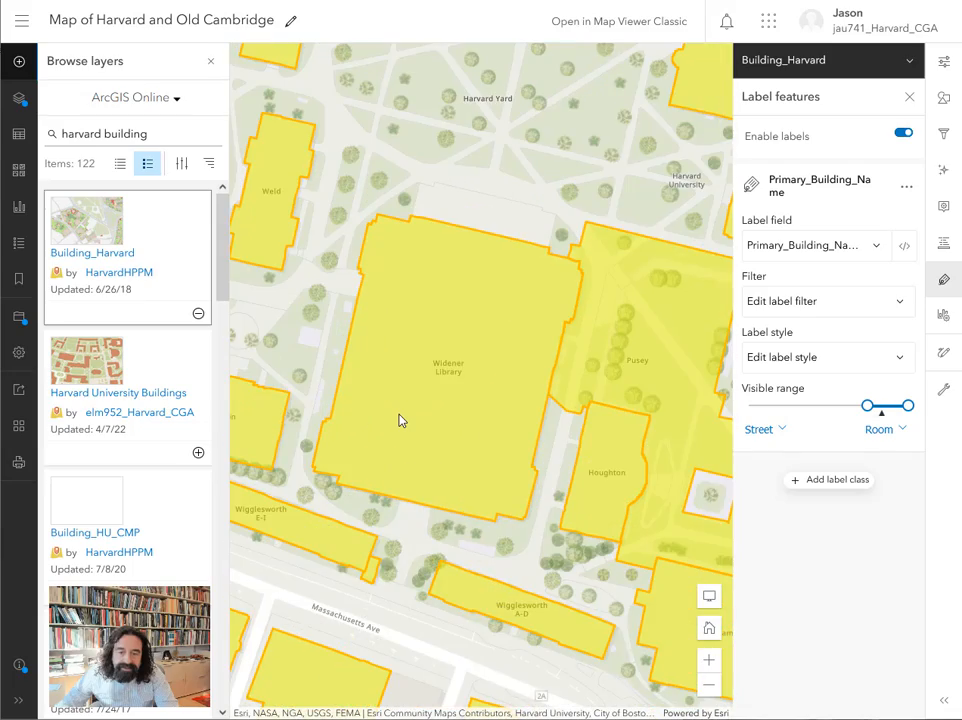
{"action": "scroll", "coordinate": [560, 360], "scroll_direction": "down", "scroll_amount": 4}
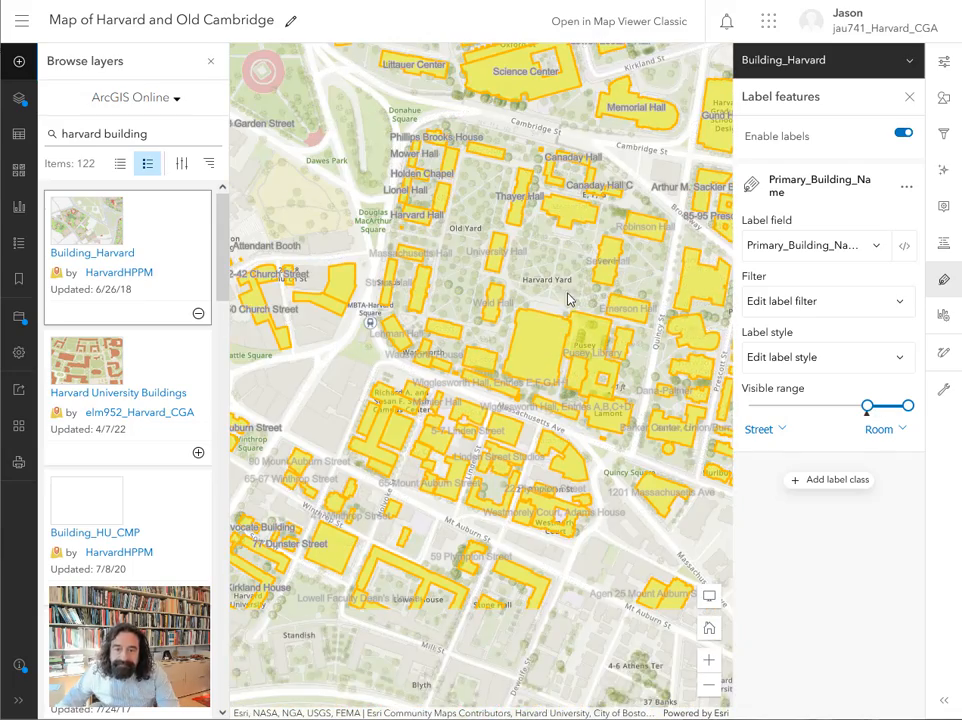
{"action": "left_click_drag", "start_coordinate": [575, 254], "coordinate": [516, 194]}
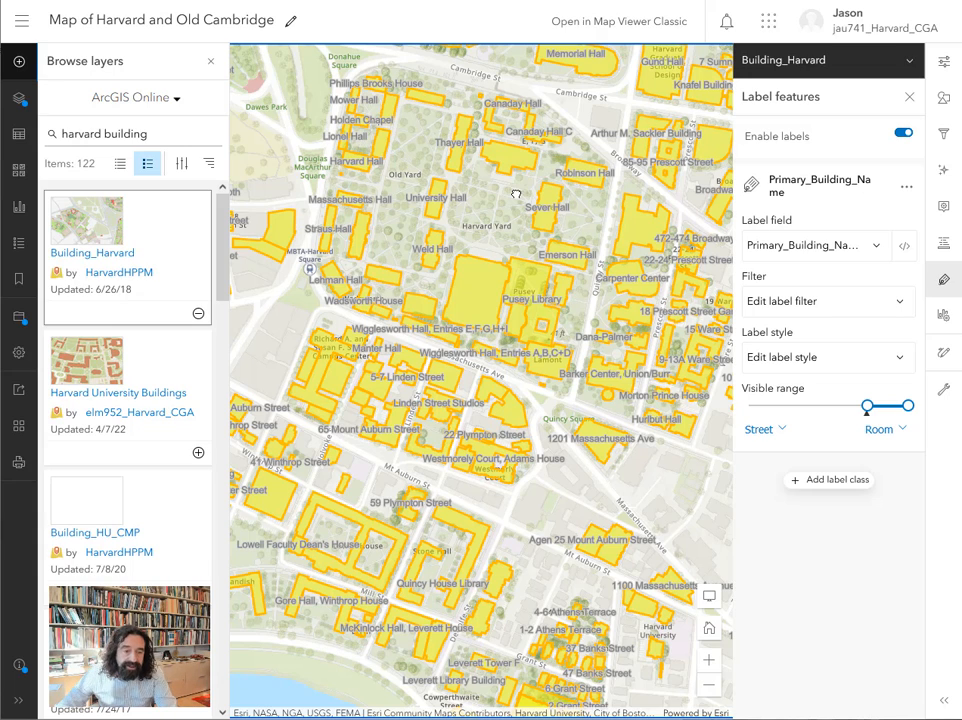
Share the map with the group "GenEd 1105 Can We Know Our Past?" and save the sharing settings.
{"action": "left_click", "coordinate": [17, 394]}
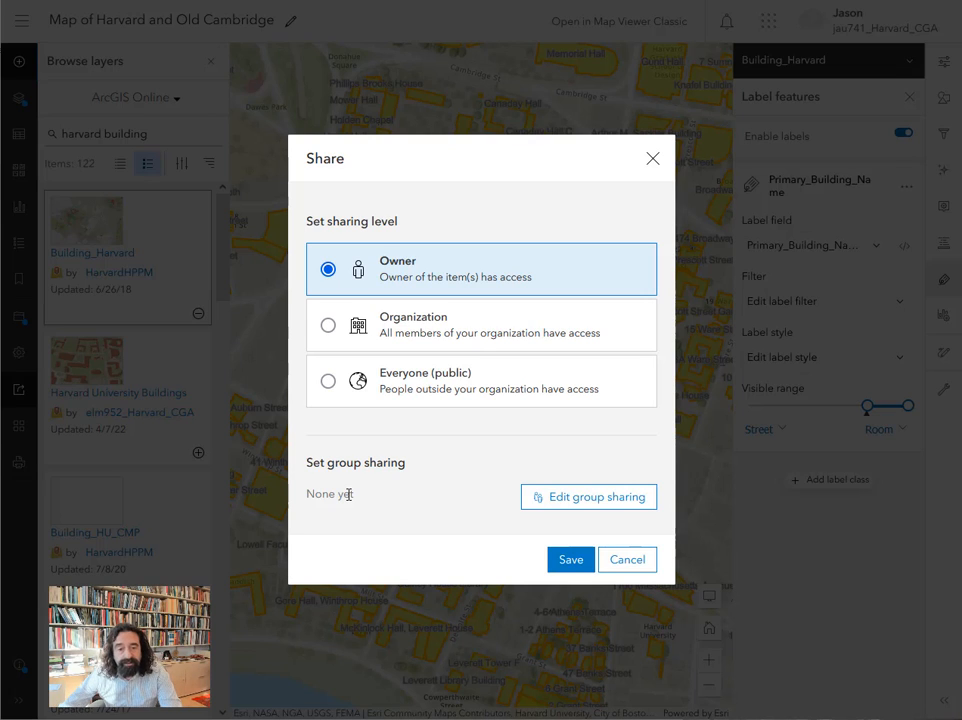
{"action": "left_click", "coordinate": [630, 506]}
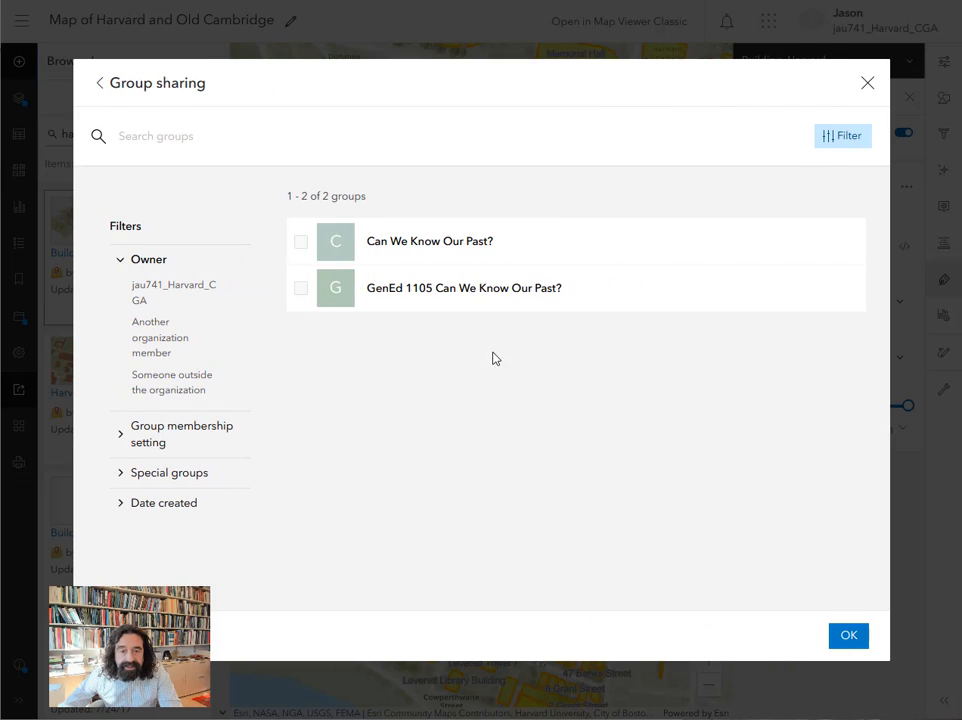
{"action": "left_click", "coordinate": [301, 291]}
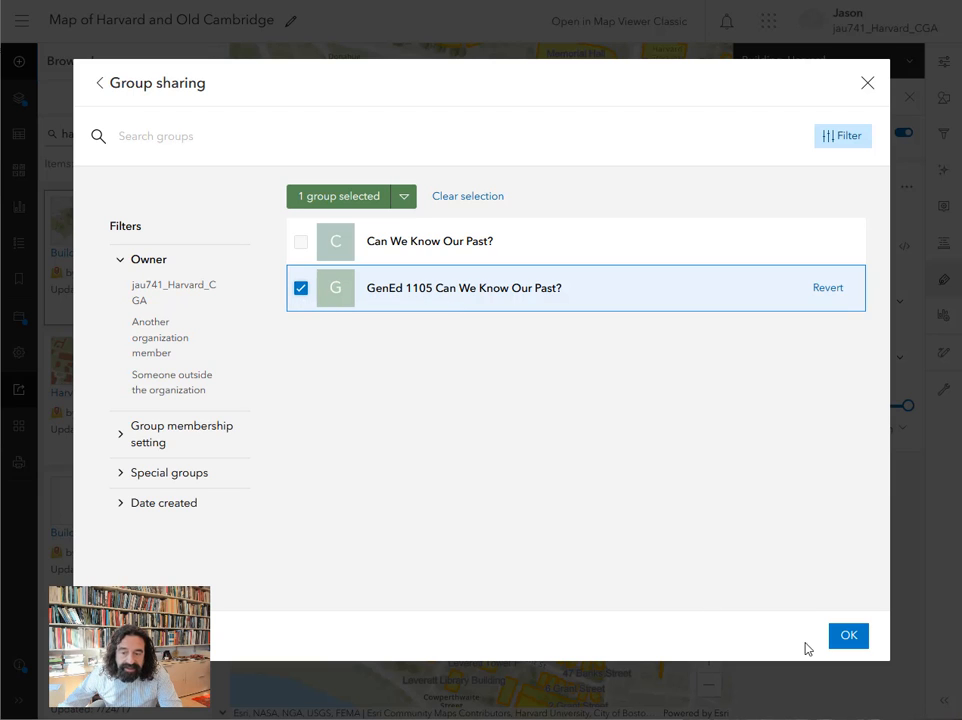
{"action": "left_click", "coordinate": [849, 637]}
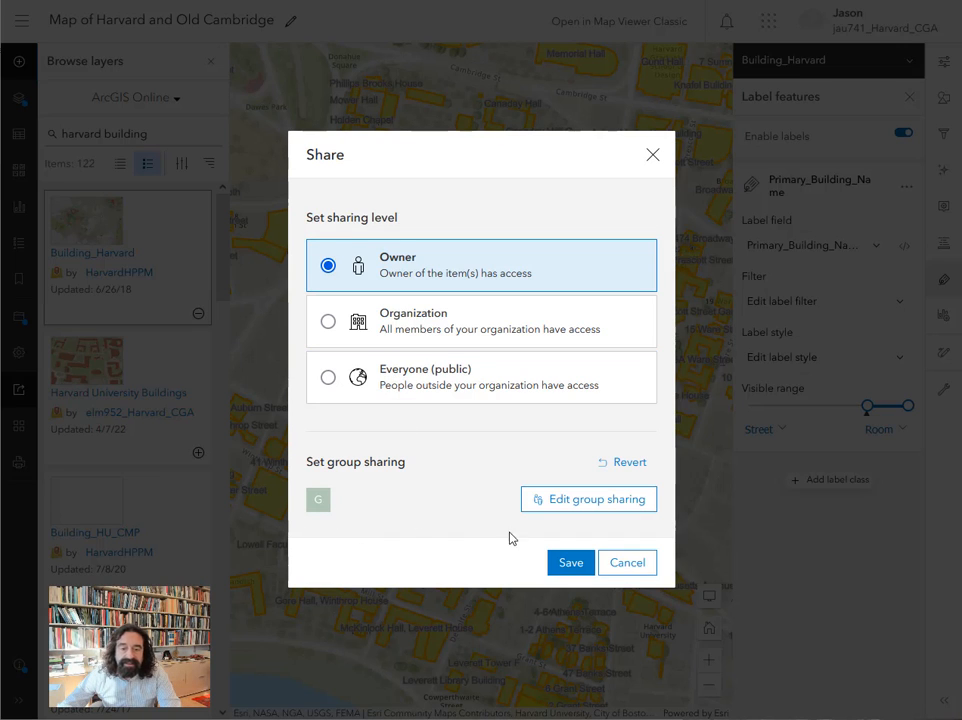
{"action": "left_click", "coordinate": [571, 564]}
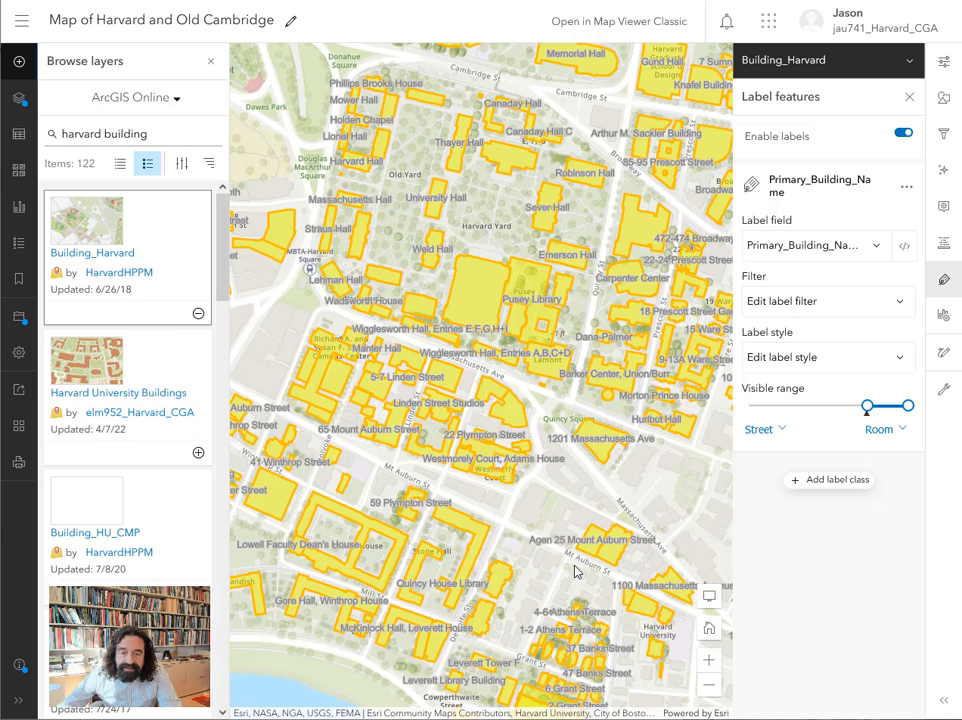